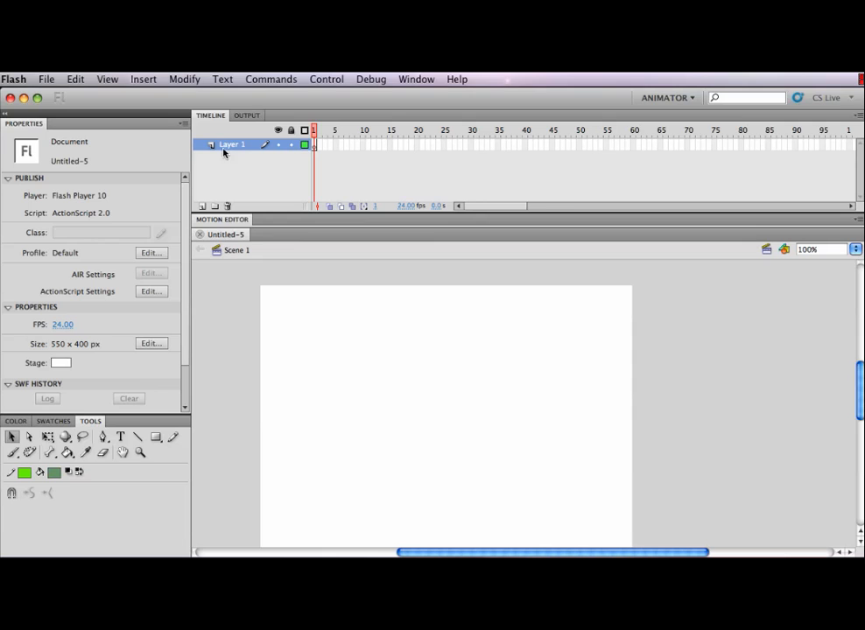
# - Open 4_start.fla from the Student Work Files > Flash_CS5 > week_1 > 4_modfy_shapes folder
pyautogui.click(46, 79)
pyautogui.click(52, 106)
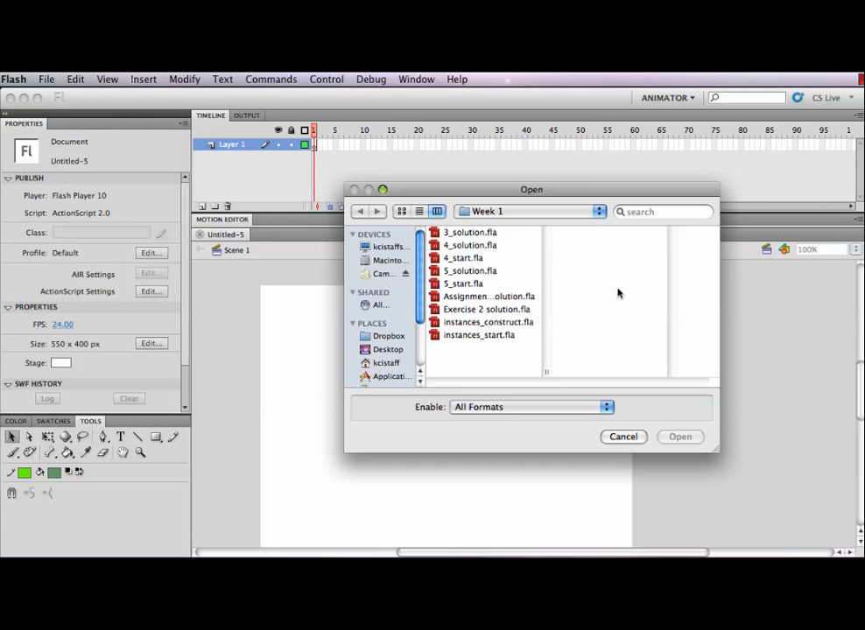
pyautogui.click(572, 210)
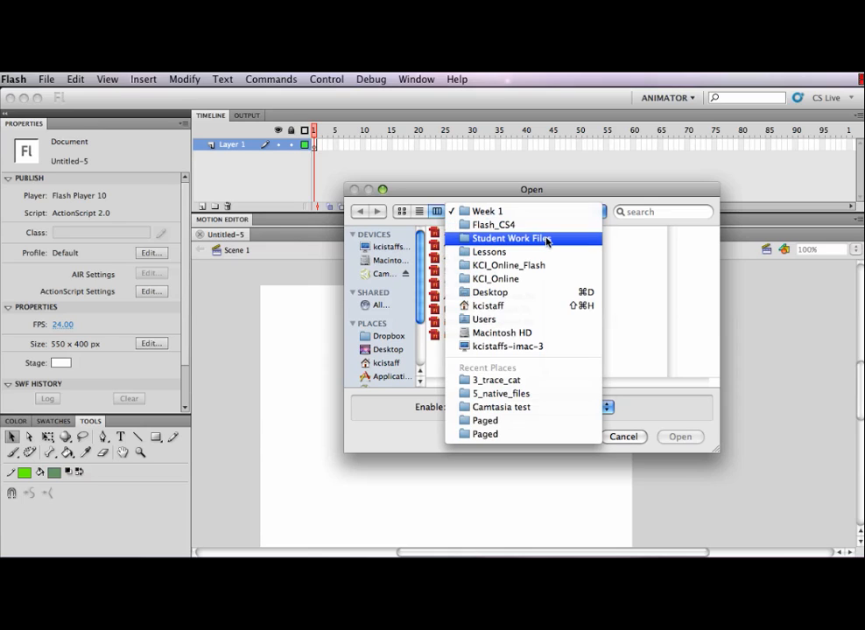
pyautogui.click(546, 239)
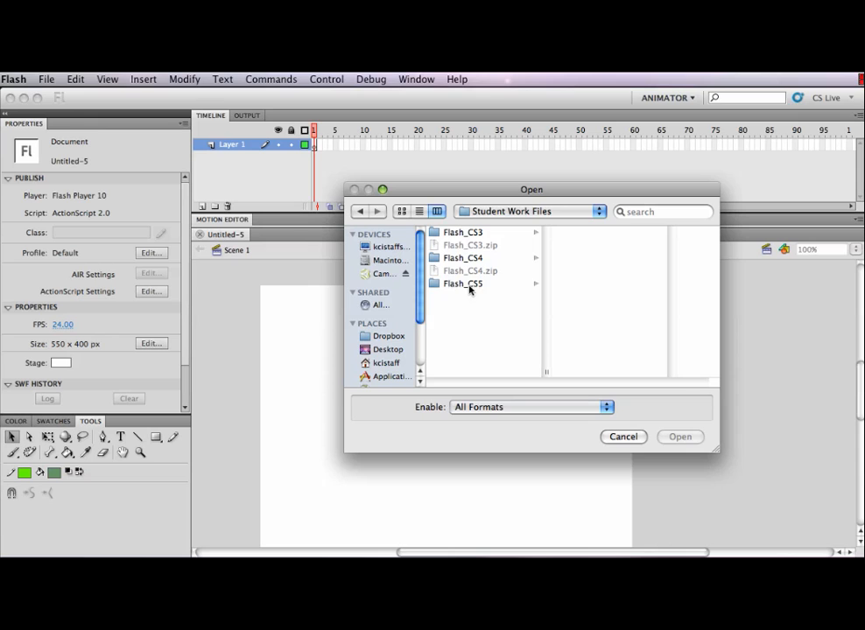
pyautogui.click(468, 285)
pyautogui.click(584, 233)
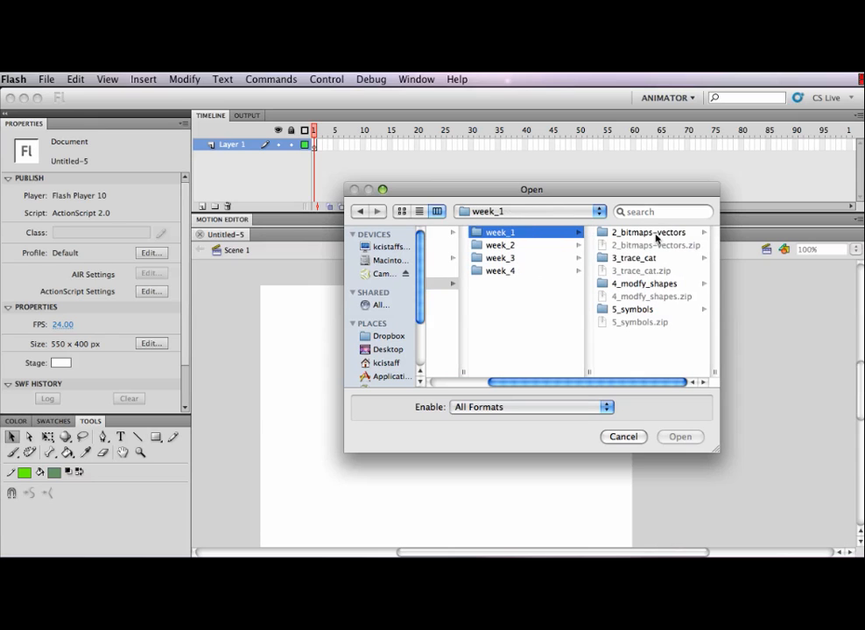
pyautogui.click(667, 285)
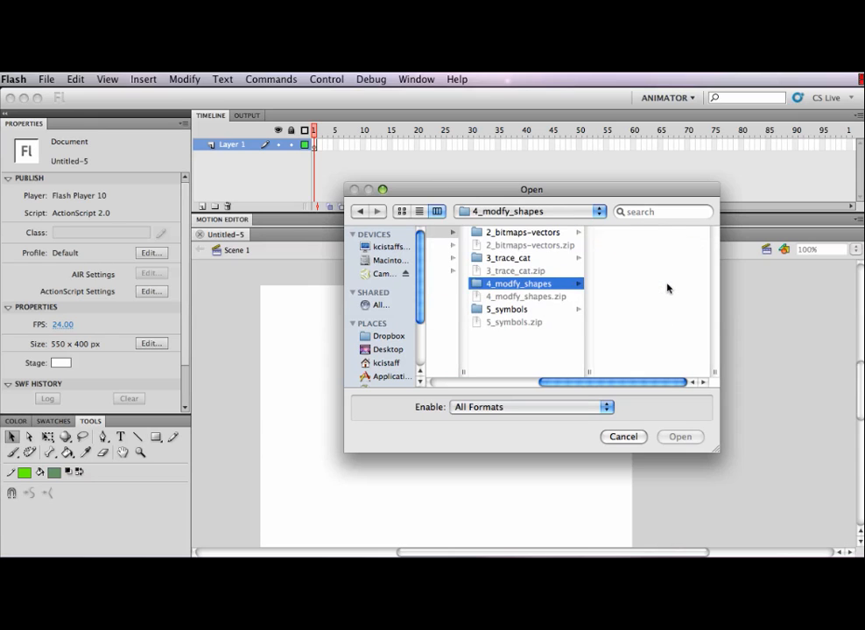
pyautogui.click(640, 248)
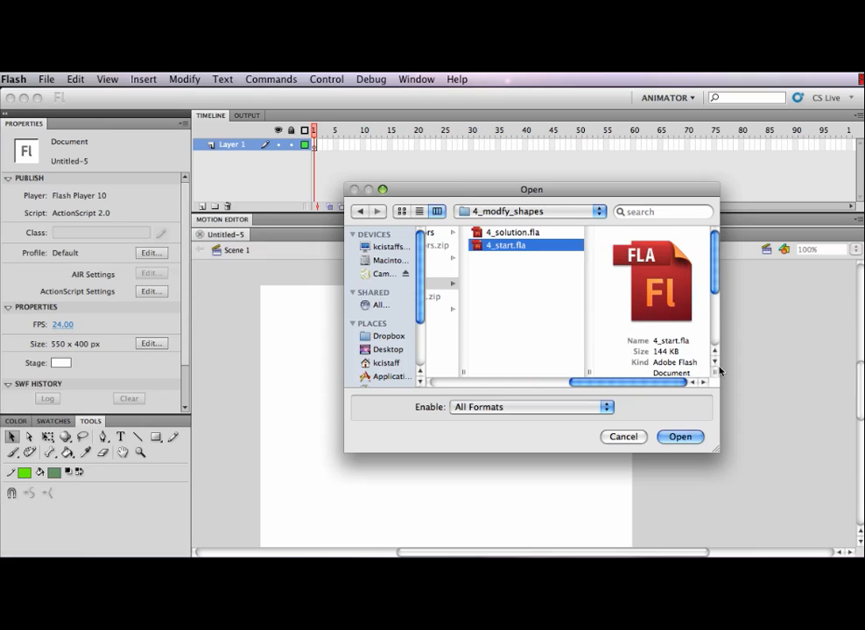
pyautogui.click(679, 437)
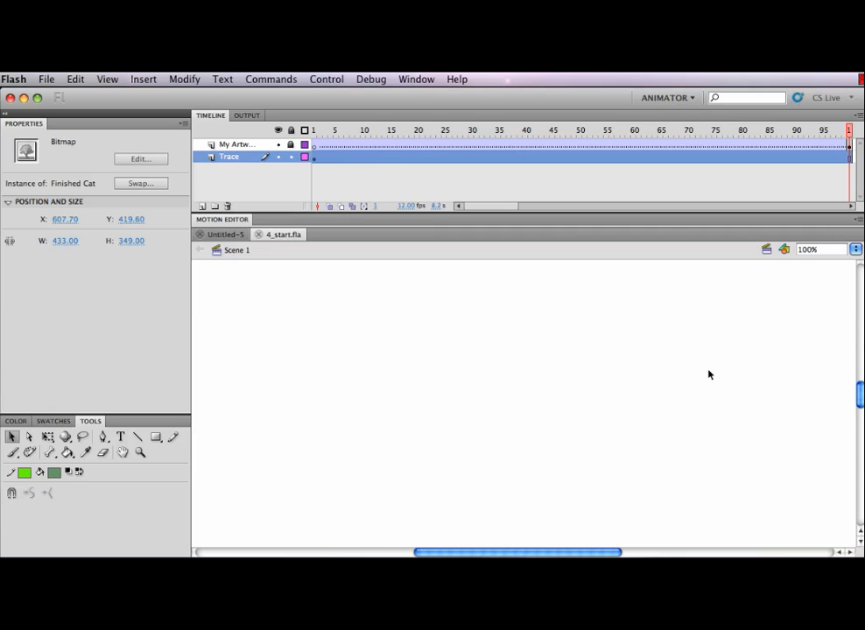
# - Lock the Trace layer, then unlock and activate the artwork layer containing the separate cat outlines
pyautogui.moveTo(860, 393); pyautogui.dragTo(861, 319)
pyautogui.moveTo(519, 553); pyautogui.dragTo(436, 553)
pyautogui.moveTo(859, 323)
pyautogui.mouseDown()
pyautogui.moveTo(854, 354)
pyautogui.moveTo(859, 329)
pyautogui.mouseUp()
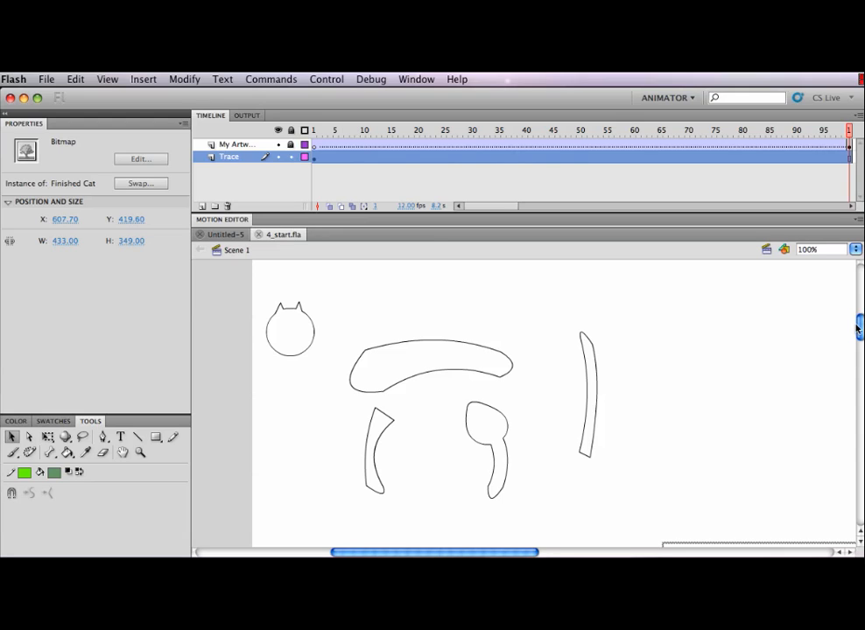
pyautogui.click(291, 157)
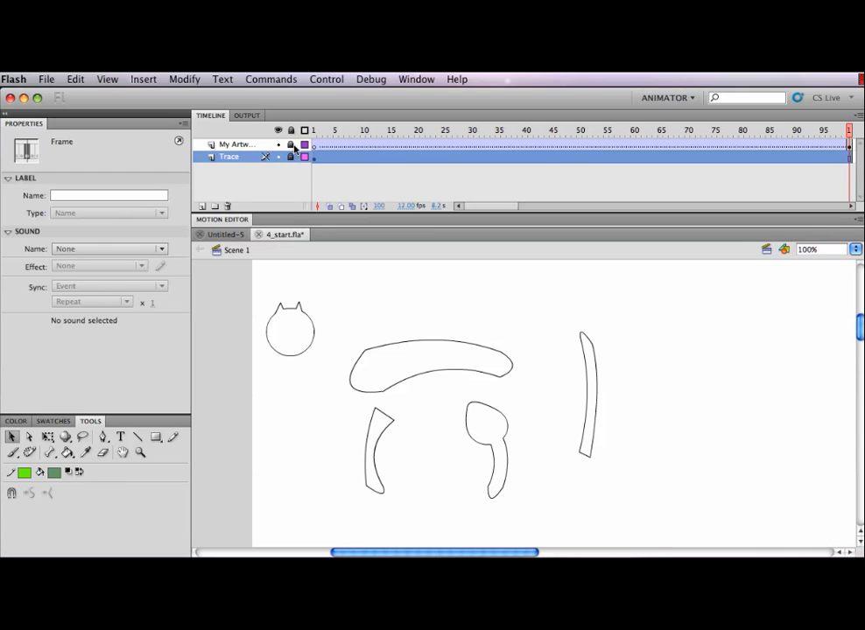
pyautogui.click(267, 146)
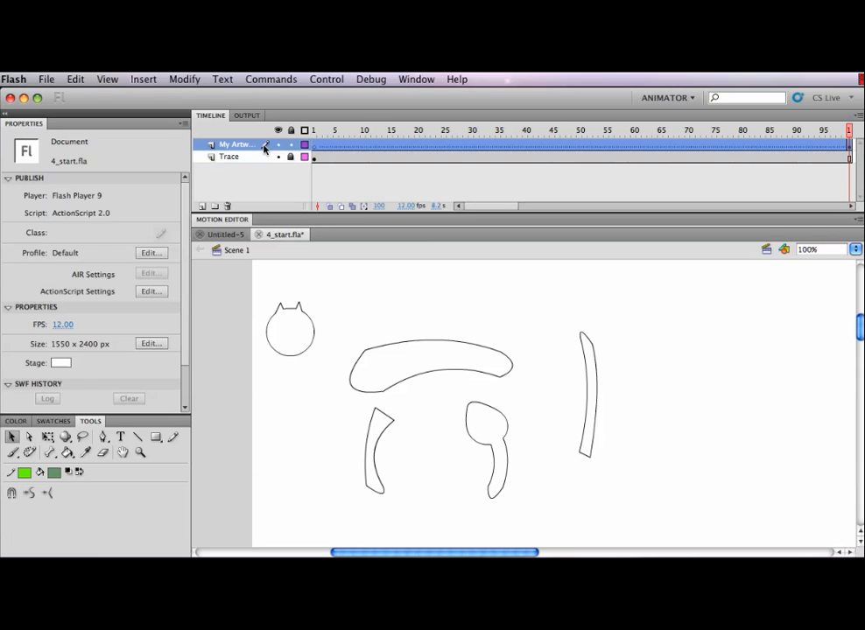
# - Select the cat's head outline and move it just above the front end of the body
pyautogui.click(693, 352)
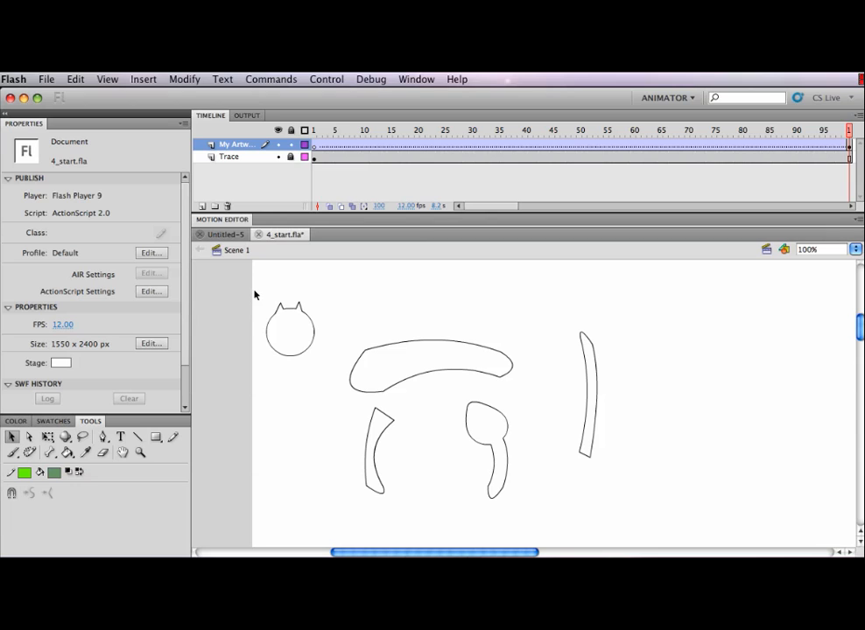
pyautogui.moveTo(257, 295); pyautogui.dragTo(376, 327)
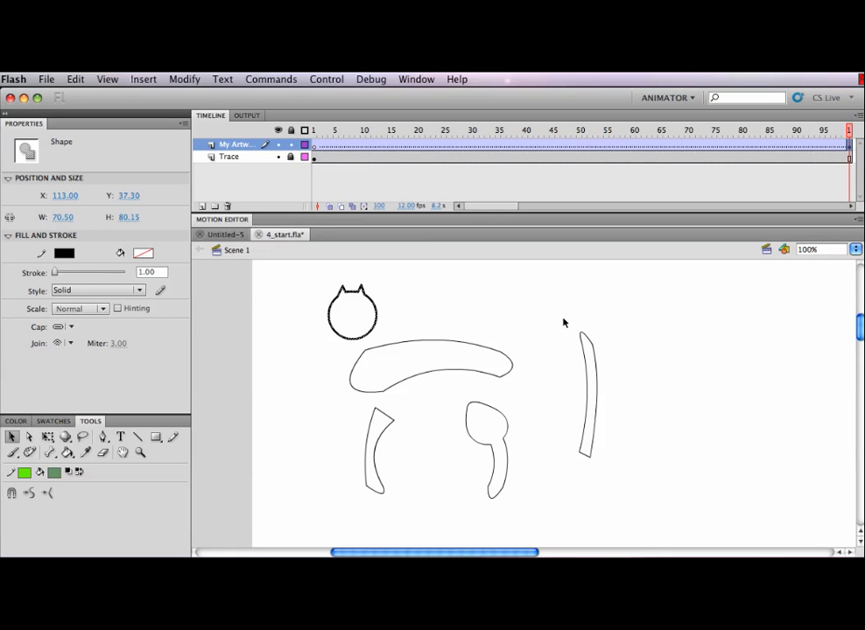
# - Rotate the tail outline slightly clockwise and scale it down to about 58 × 176 px with Free Transform
pyautogui.moveTo(564, 323); pyautogui.dragTo(638, 463)
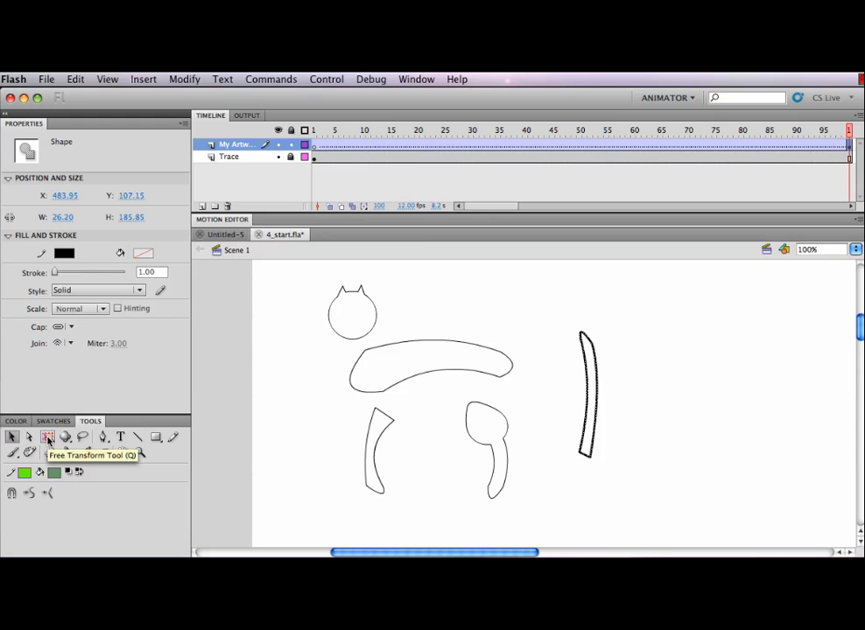
pyautogui.click(49, 440)
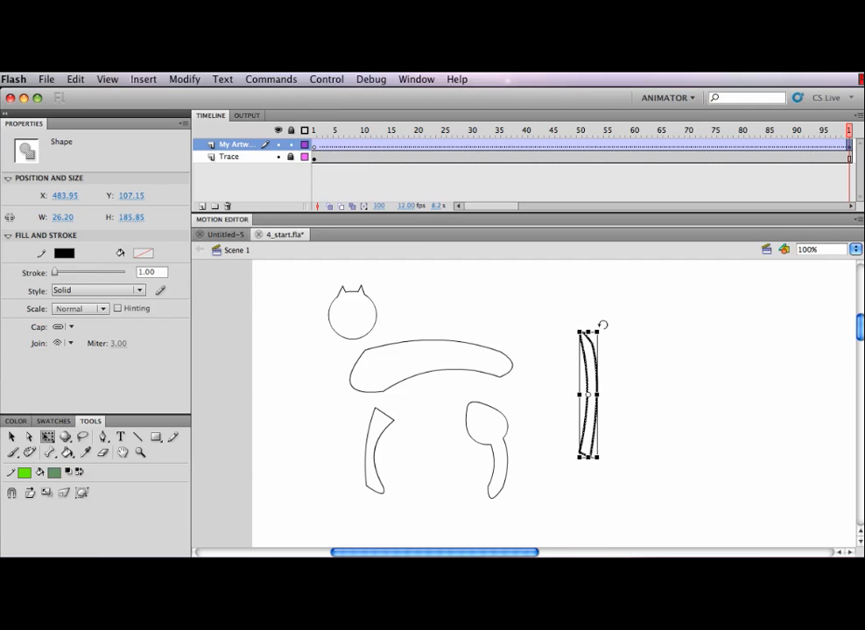
pyautogui.moveTo(603, 325); pyautogui.dragTo(618, 329)
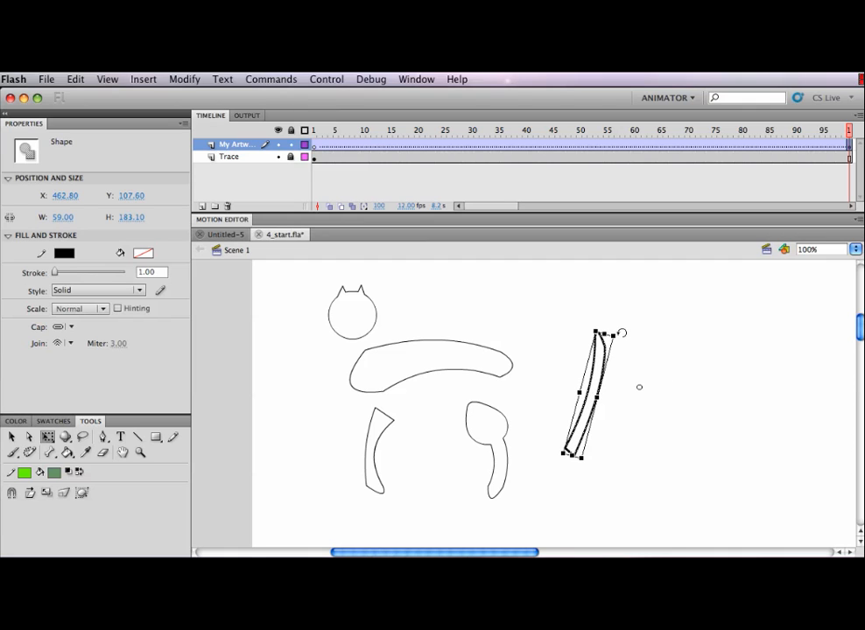
pyautogui.moveTo(622, 330); pyautogui.dragTo(603, 329)
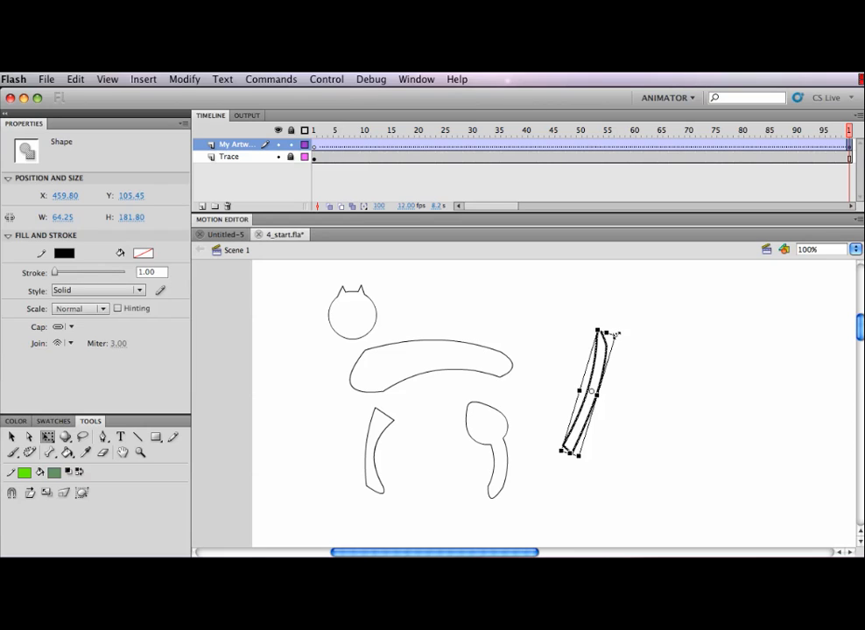
pyautogui.moveTo(616, 334); pyautogui.dragTo(611, 337)
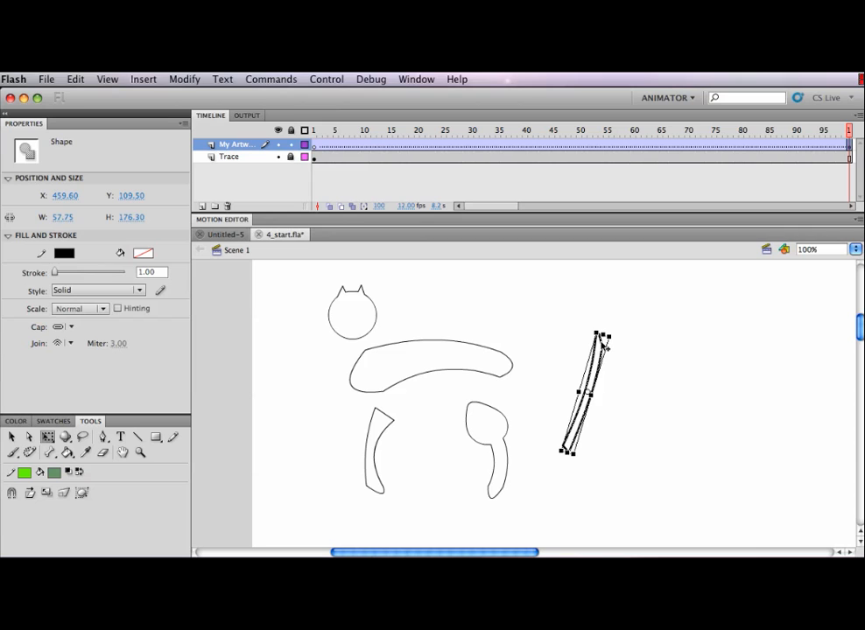
# - Move the tail onto the rear end of the body and the hind leg up beneath it
pyautogui.moveTo(604, 343); pyautogui.dragTo(537, 268)
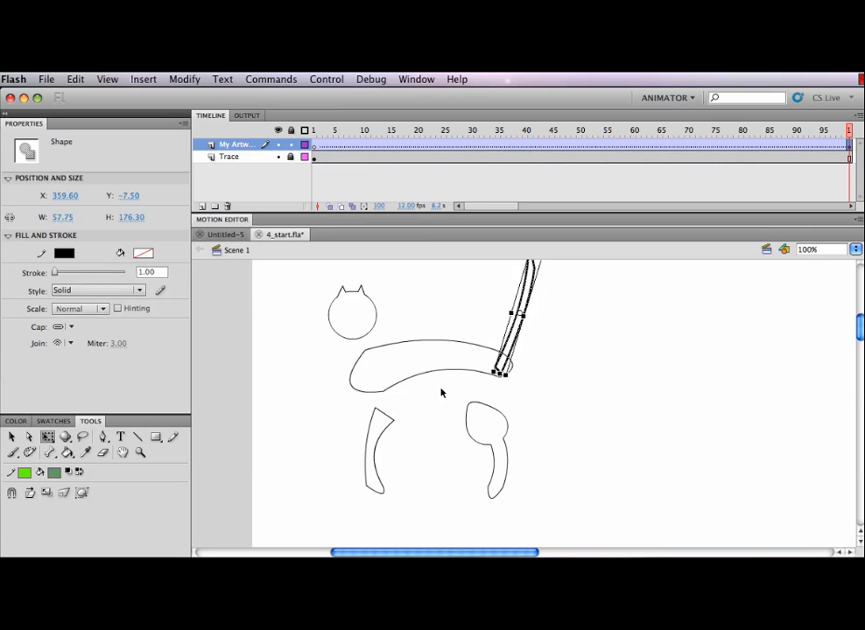
pyautogui.moveTo(441, 393); pyautogui.dragTo(550, 511)
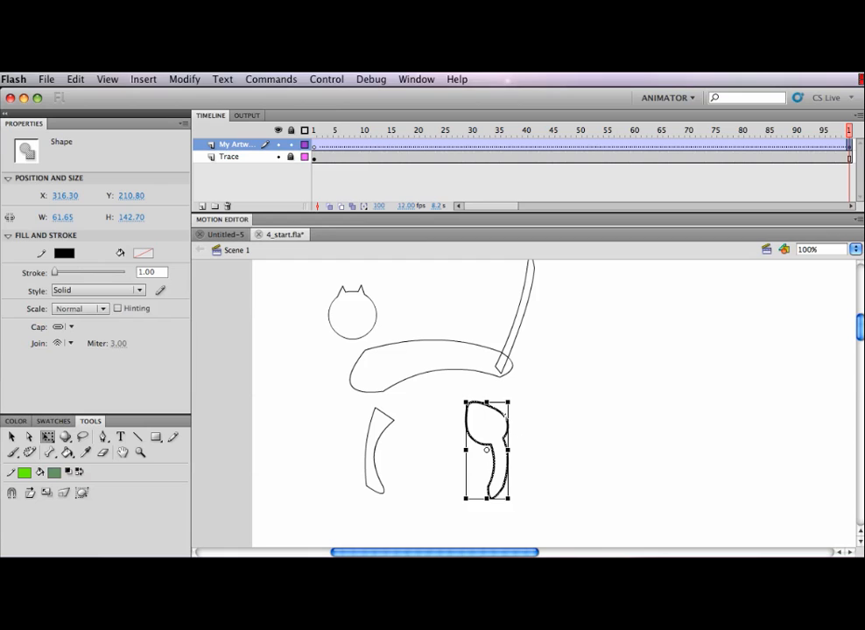
pyautogui.moveTo(505, 417); pyautogui.dragTo(509, 385)
# - Copy the front leg, paste the duplicate, and position it under the front end of the body
pyautogui.moveTo(356, 399)
pyautogui.mouseDown()
pyautogui.moveTo(396, 461)
pyautogui.moveTo(406, 510)
pyautogui.mouseUp()
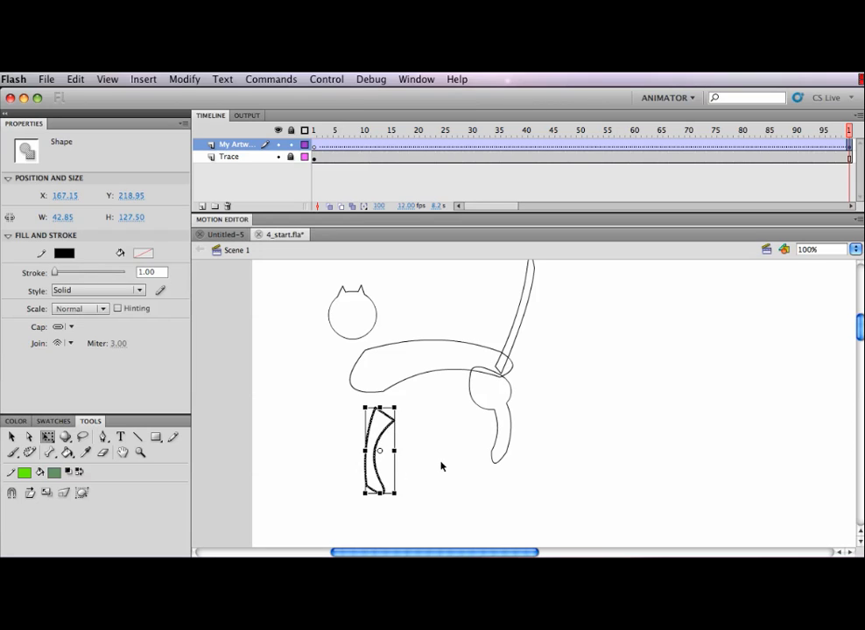
pyautogui.click(75, 79)
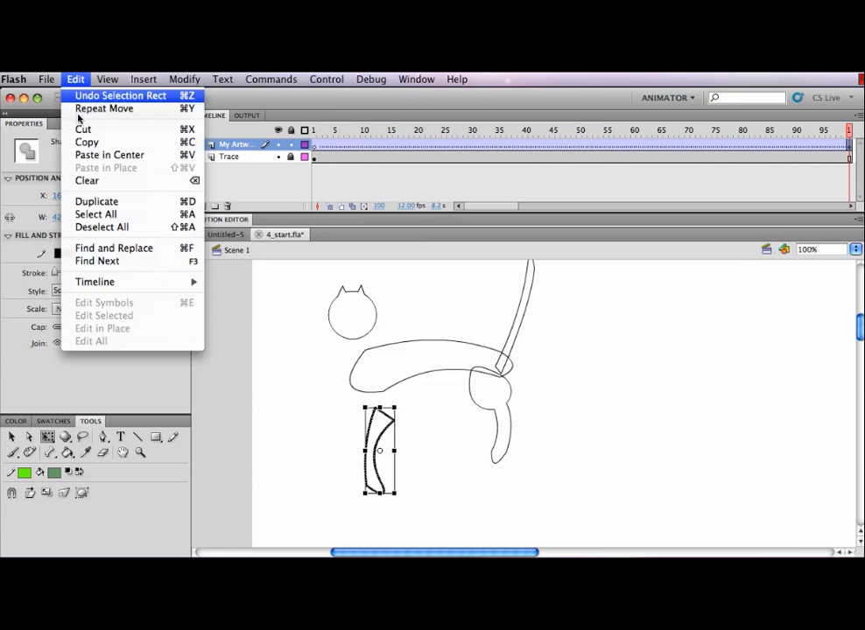
pyautogui.click(79, 145)
pyautogui.click(71, 79)
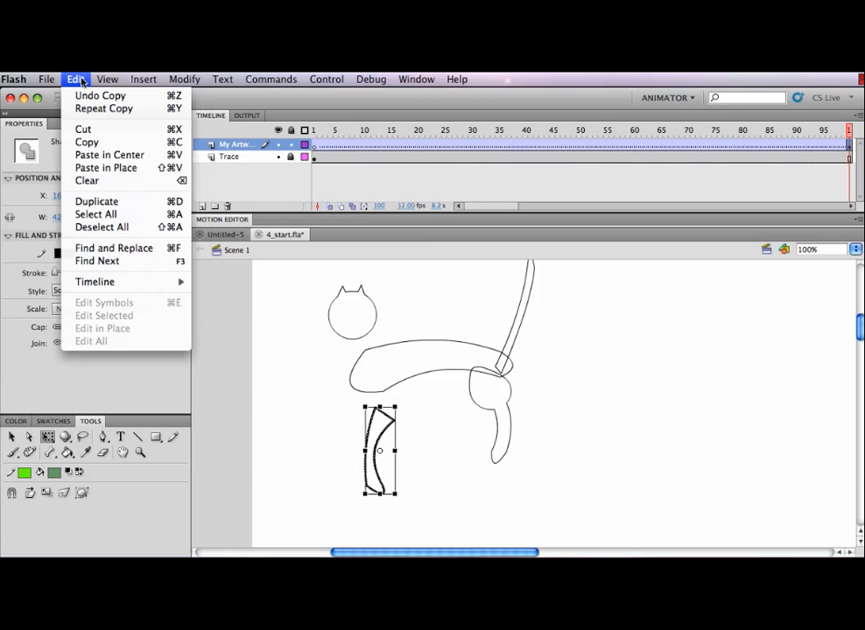
pyautogui.click(105, 156)
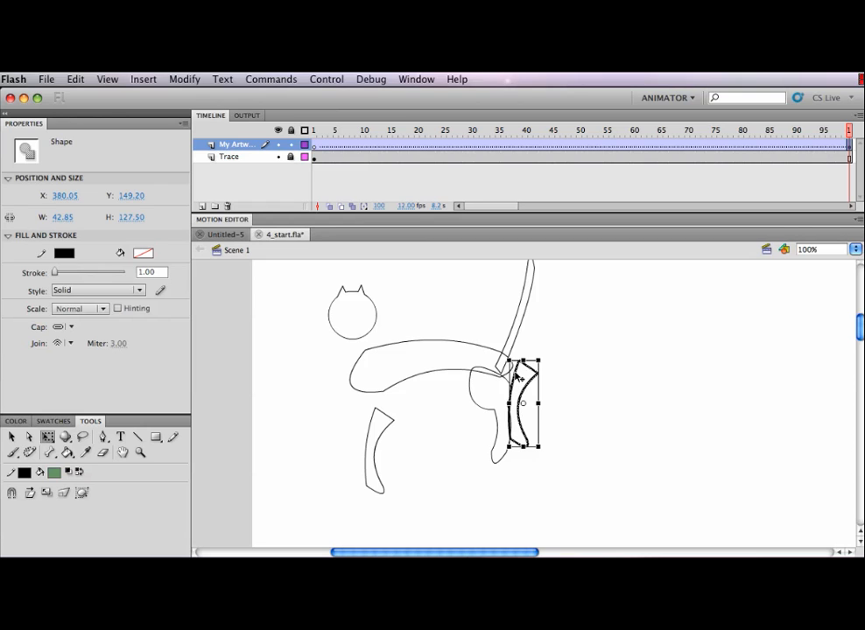
pyautogui.moveTo(521, 386); pyautogui.dragTo(353, 395)
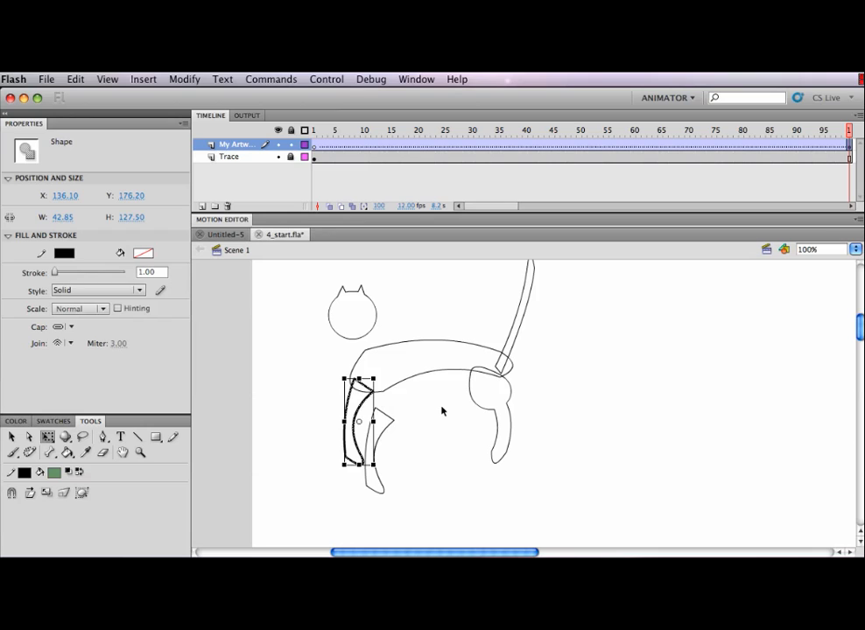
# - Rotate the original front leg slightly counterclockwise and move it up to the body, just behind the pasted leg
pyautogui.doubleClick(391, 423)
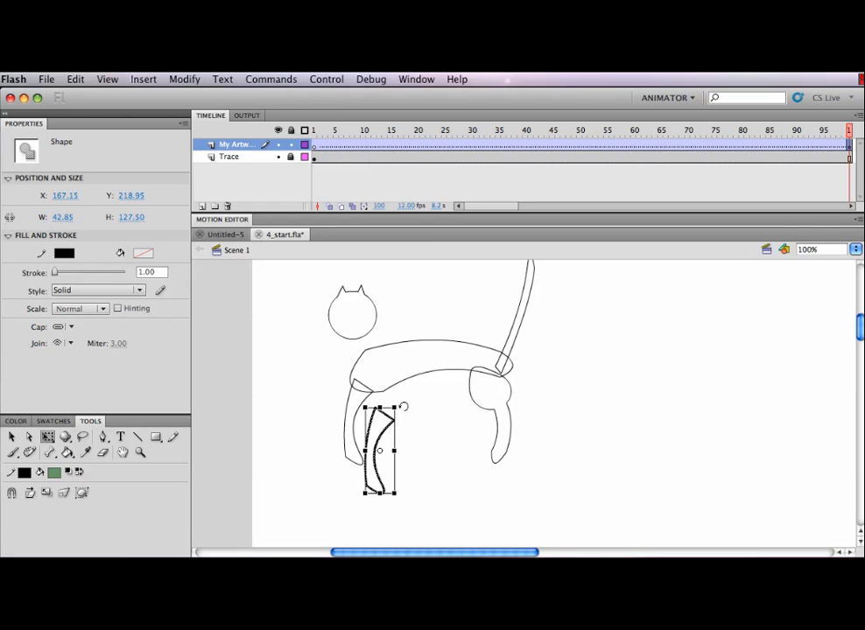
pyautogui.moveTo(403, 406); pyautogui.dragTo(392, 393)
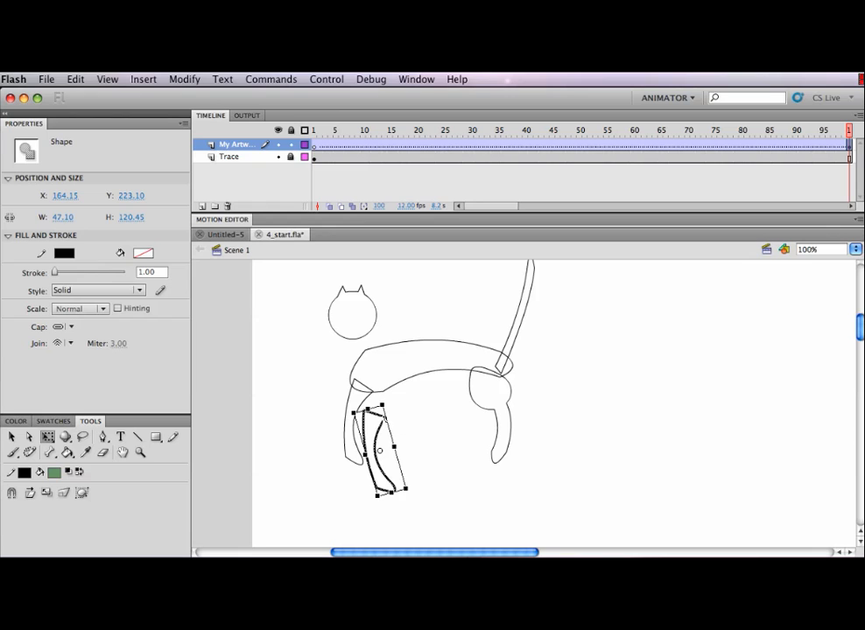
pyautogui.moveTo(395, 409); pyautogui.dragTo(400, 396)
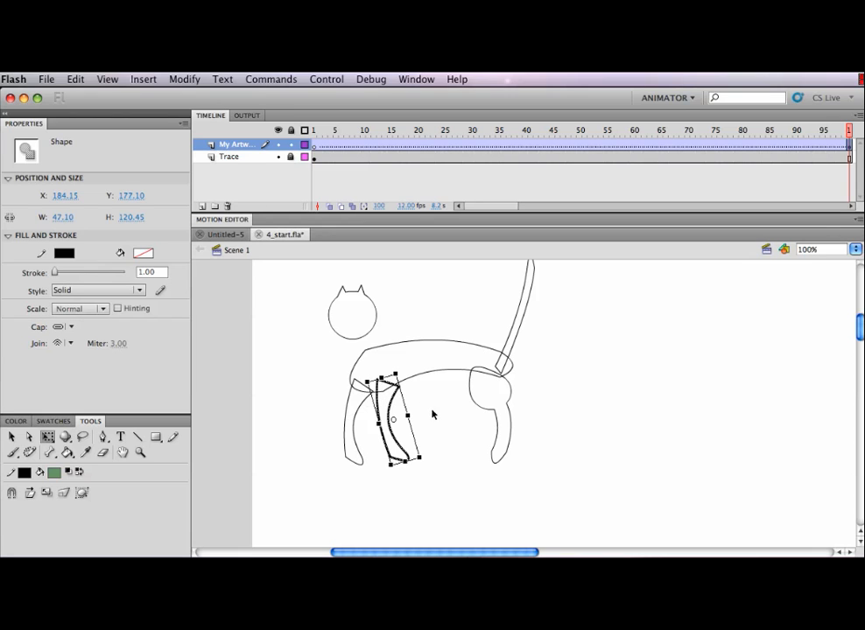
pyautogui.click(565, 463)
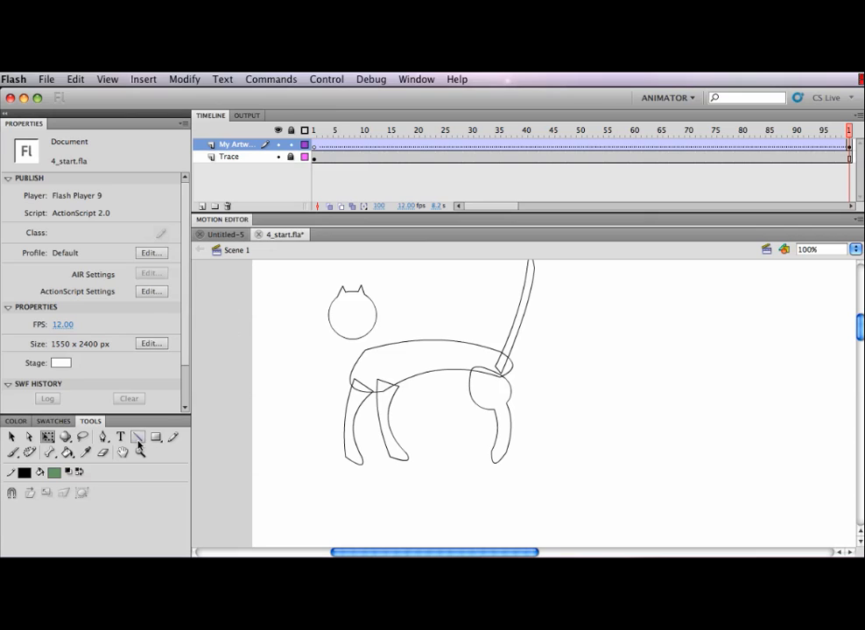
# - Draw two neck lines joining the head to the body with the Line tool and break both apart into shapes
pyautogui.press('n')
pyautogui.moveTo(354, 334)
pyautogui.mouseDown()
pyautogui.moveTo(359, 359)
pyautogui.moveTo(382, 349)
pyautogui.mouseUp()
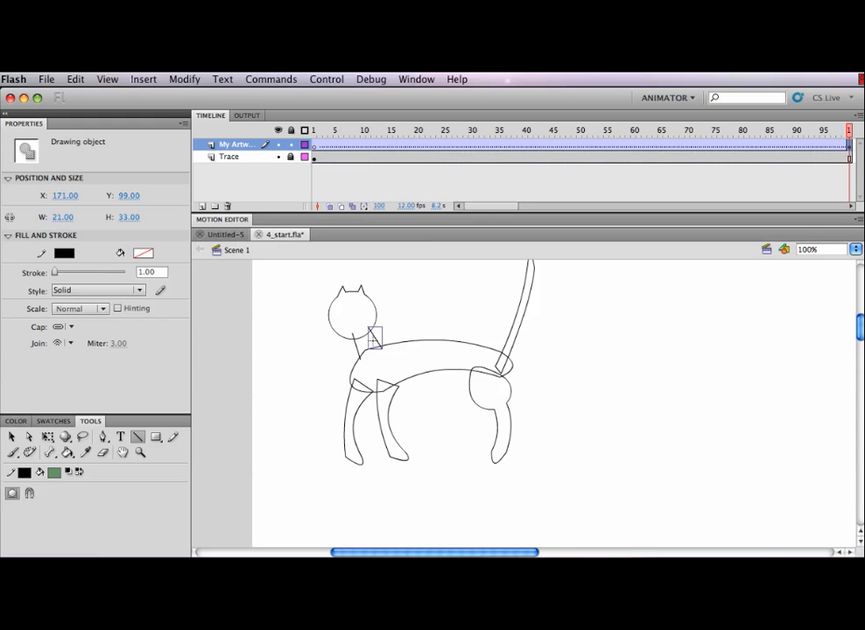
pyautogui.click(187, 80)
pyautogui.click(207, 132)
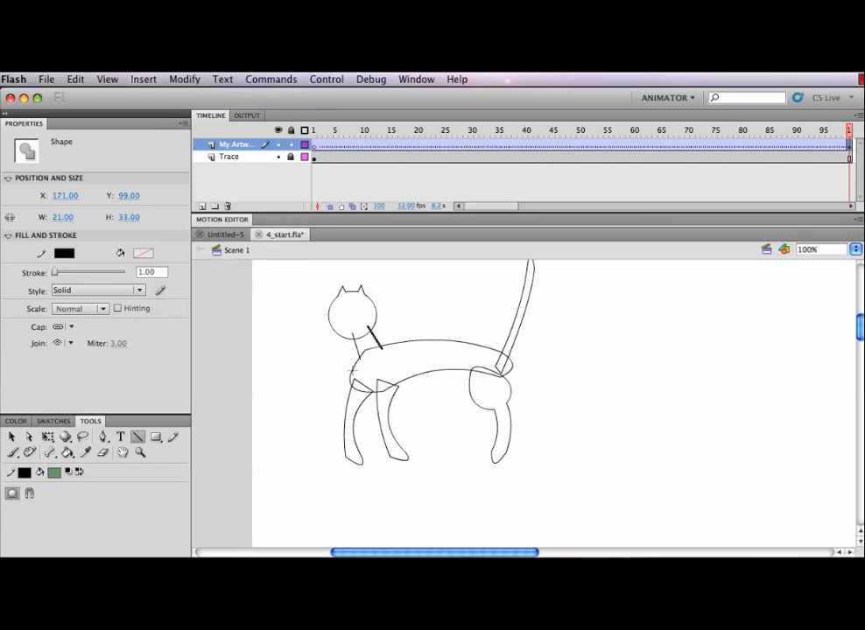
pyautogui.click(11, 437)
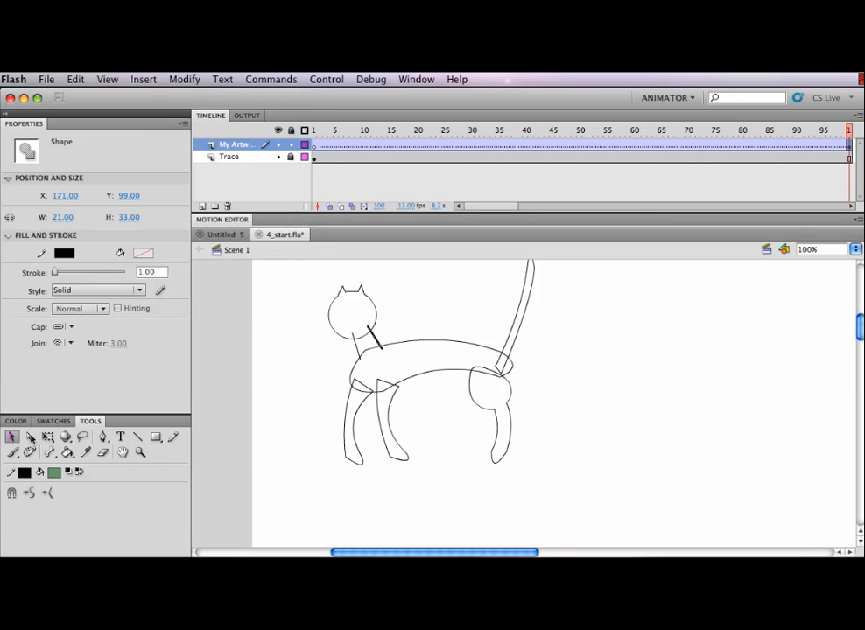
pyautogui.click(358, 350)
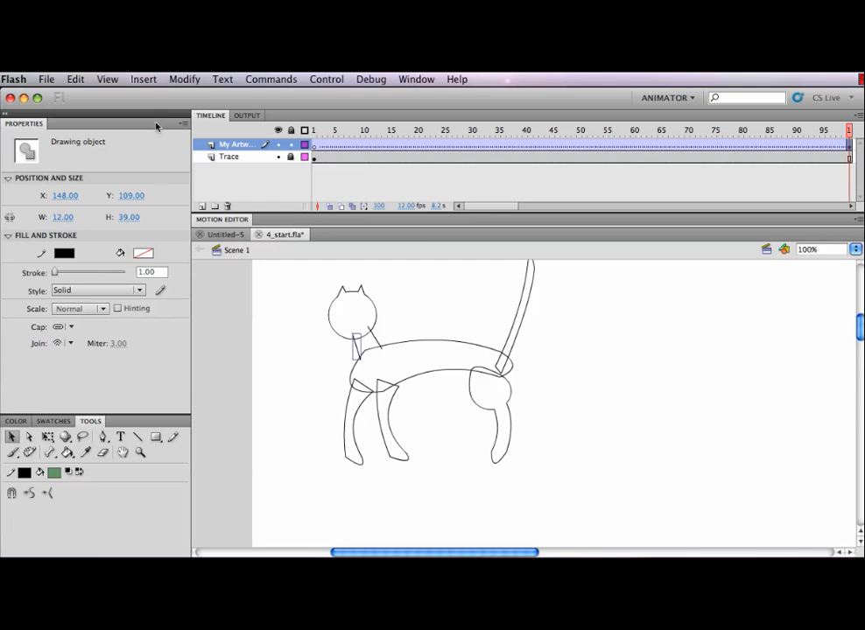
pyautogui.click(184, 80)
pyautogui.click(207, 129)
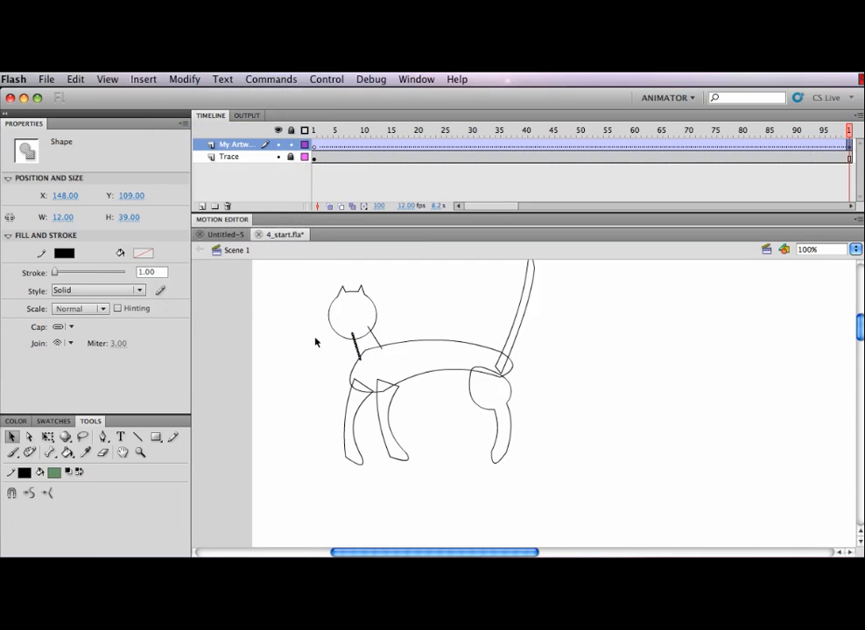
pyautogui.click(303, 288)
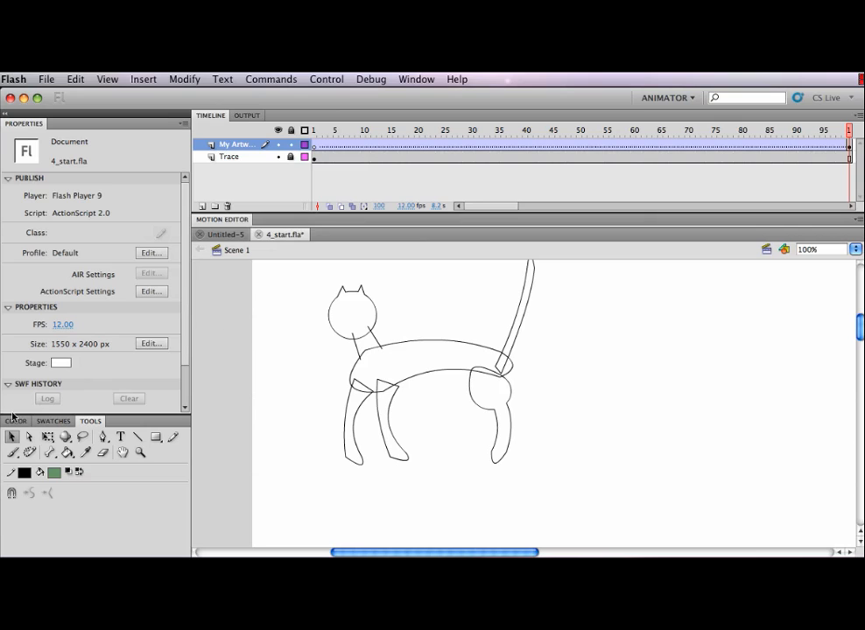
# - Delete the neck line ends that overlap the head and body, plus the body outline segments crossing the neck
pyautogui.click(354, 338)
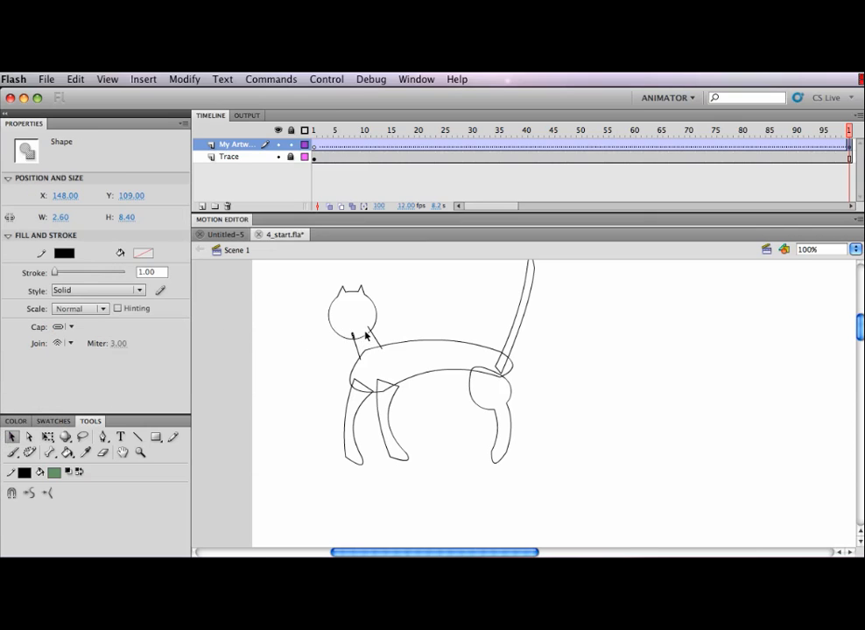
pyautogui.press('Delete')
pyautogui.click(369, 329)
pyautogui.press('Delete')
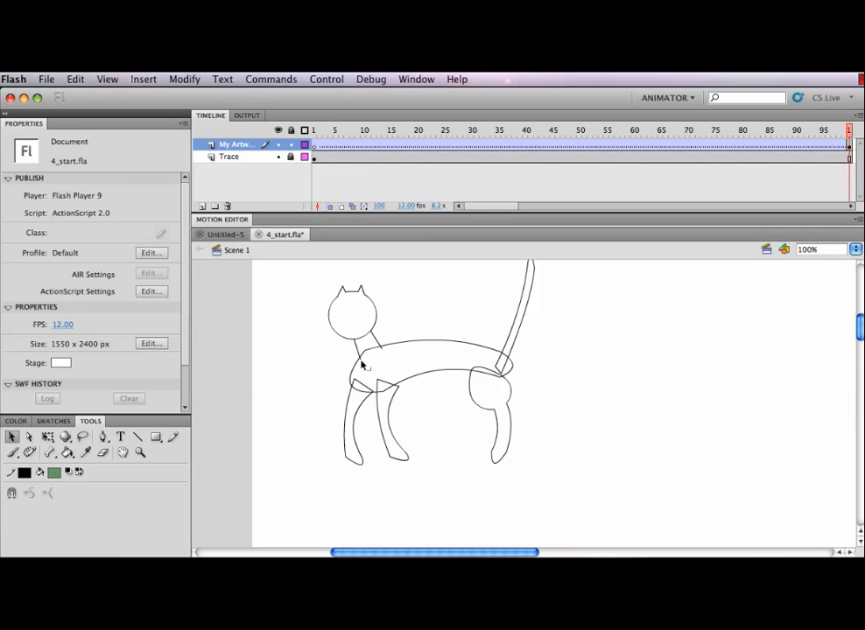
pyautogui.click(360, 358)
pyautogui.press('Delete')
pyautogui.click(384, 356)
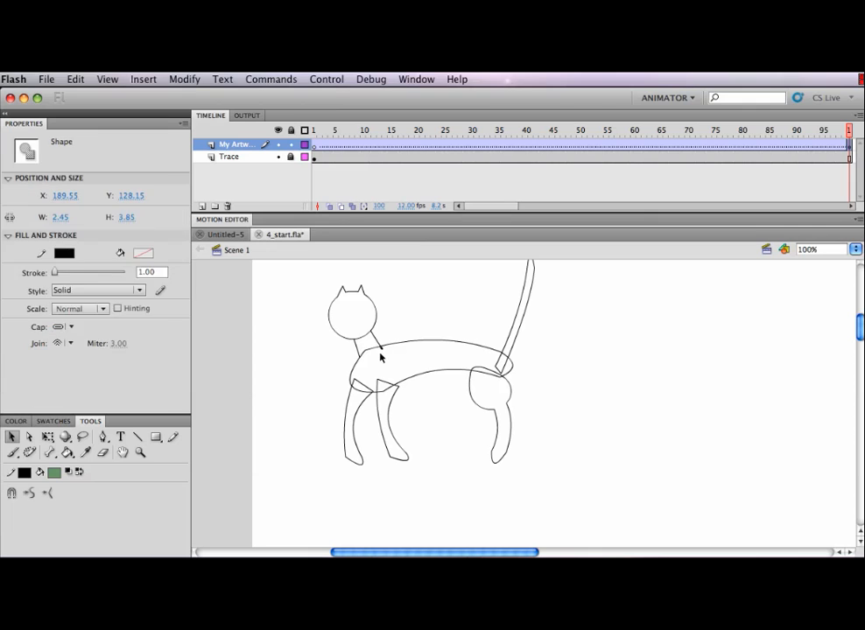
pyautogui.press('Delete')
pyautogui.click(374, 353)
pyautogui.press('Delete')
pyautogui.click(396, 361)
pyautogui.press('Delete')
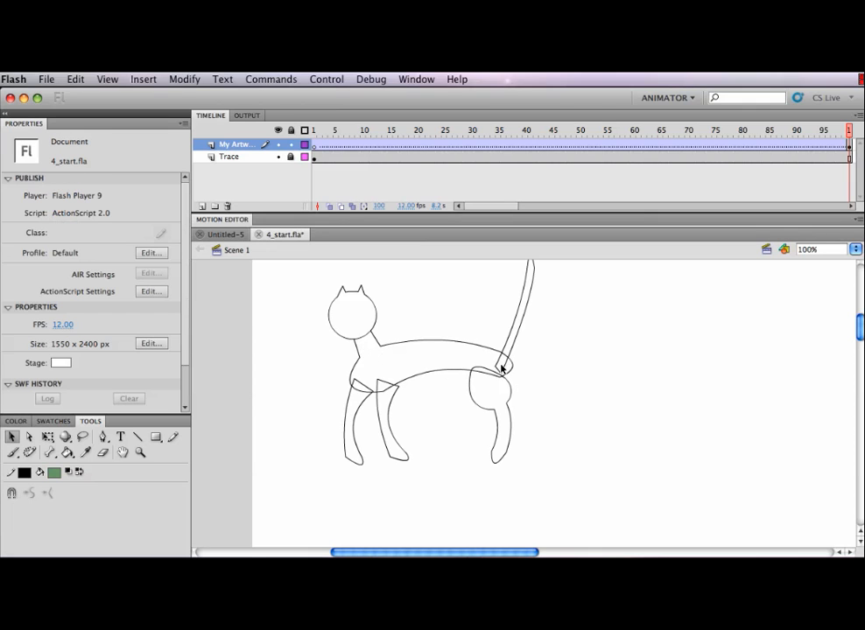
# - Delete the overlapping line segments where the tail base and the top of the hind leg cross the body
pyautogui.click(499, 360)
pyautogui.press('Delete')
pyautogui.click(505, 367)
pyautogui.press('Delete')
pyautogui.click(495, 373)
pyautogui.press('Delete')
pyautogui.click(489, 376)
pyautogui.press('Delete')
pyautogui.click(492, 379)
pyautogui.press('Delete')
# - Delete the overlapping line segments where the tops of both front legs cross the body
pyautogui.click(378, 389)
pyautogui.press('Delete')
pyautogui.click(388, 391)
pyautogui.press('Delete')
pyautogui.click(387, 397)
pyautogui.press('Delete')
pyautogui.click(383, 394)
pyautogui.press('Delete')
pyautogui.click(364, 391)
pyautogui.press('Delete')
pyautogui.click(358, 389)
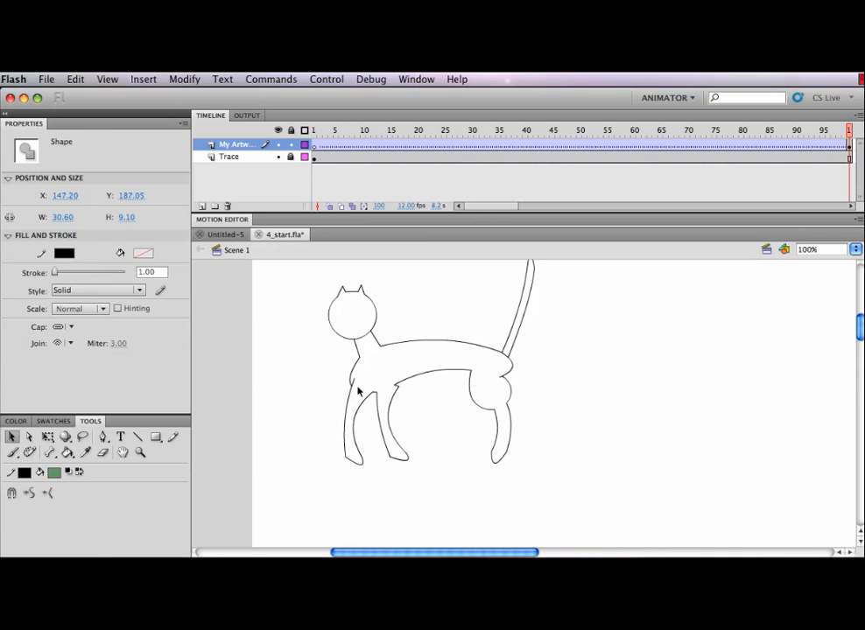
pyautogui.press('Delete')
pyautogui.click(356, 386)
pyautogui.press('Delete')
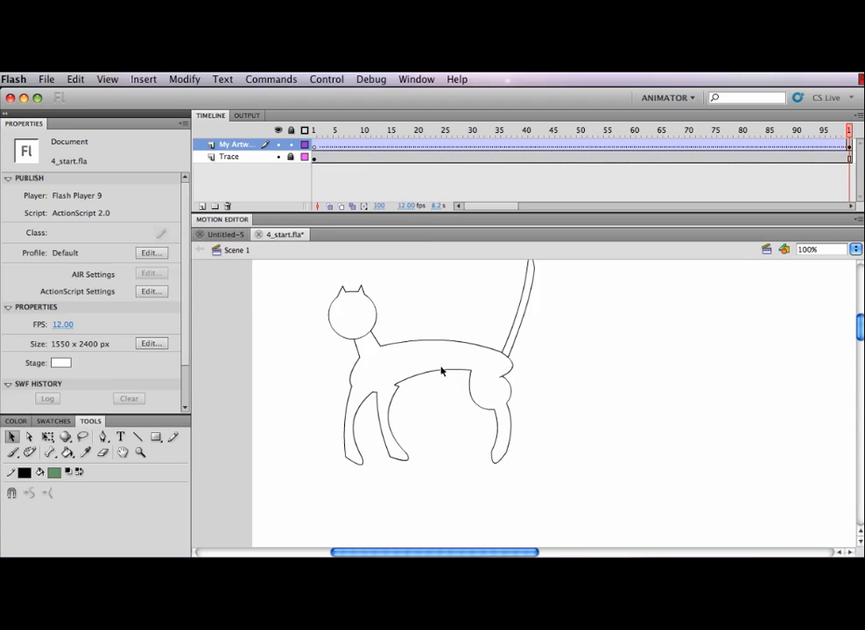
# - Remove the stray line pieces between the rump and the hind leg so the rear outline runs continuously
pyautogui.click(508, 371)
pyautogui.press('Delete')
pyautogui.click(501, 379)
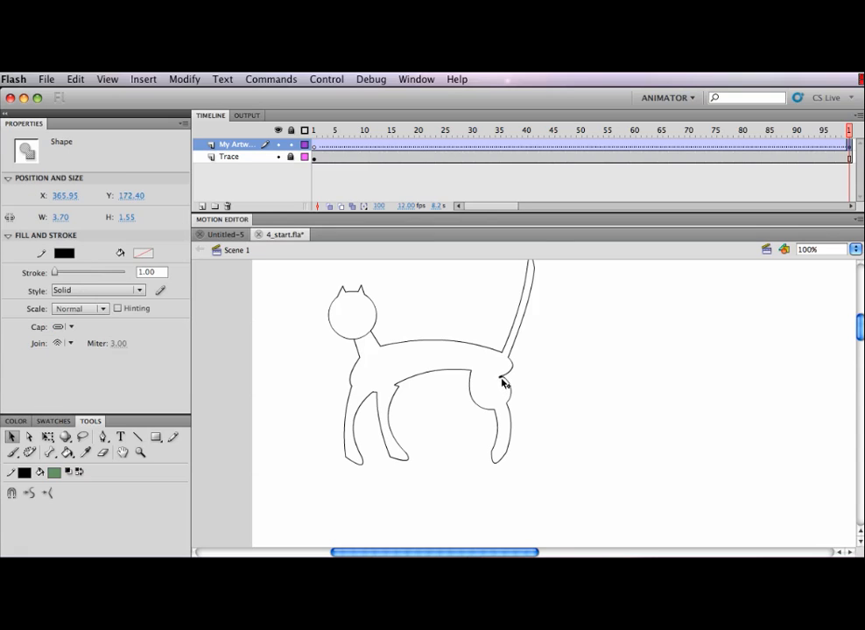
pyautogui.press('Delete')
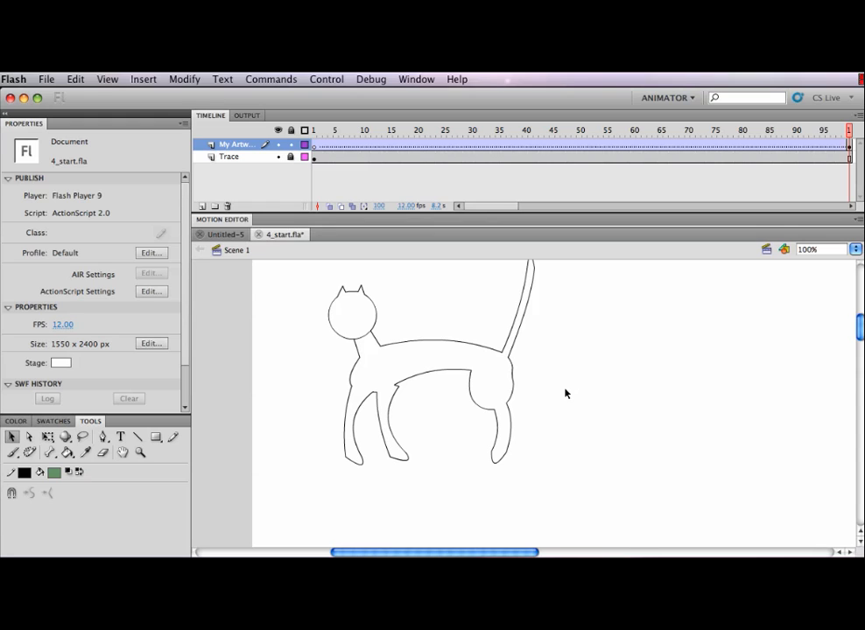
# - Try filling the cat's body and head with green using the Paint Bucket, and undo both fills
pyautogui.click(68, 453)
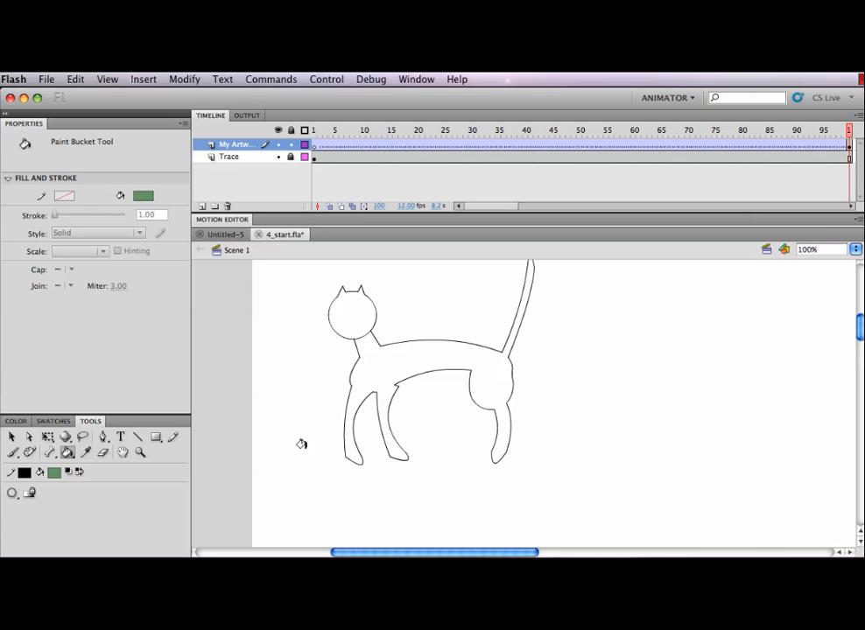
pyautogui.click(378, 364)
pyautogui.click(355, 337)
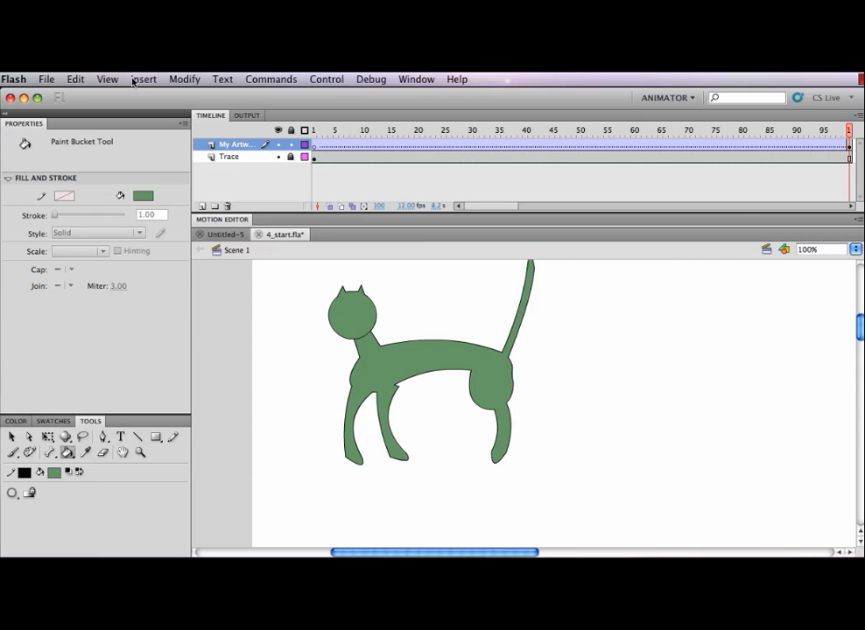
pyautogui.press('super+z')
pyautogui.press('super+z')
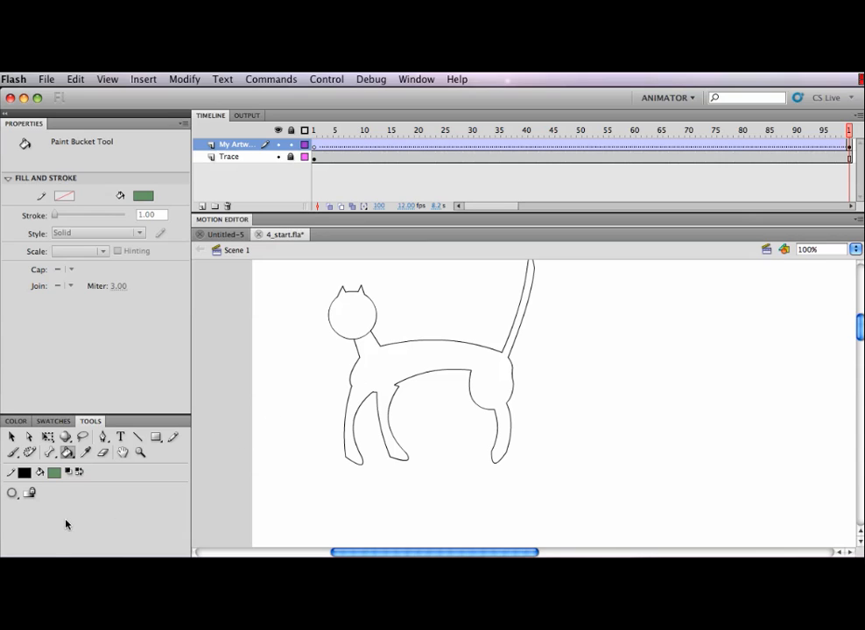
# - Set the Paint Bucket's gap size to Close Large Gaps and fill the cat's body and head with green
pyautogui.click(68, 453)
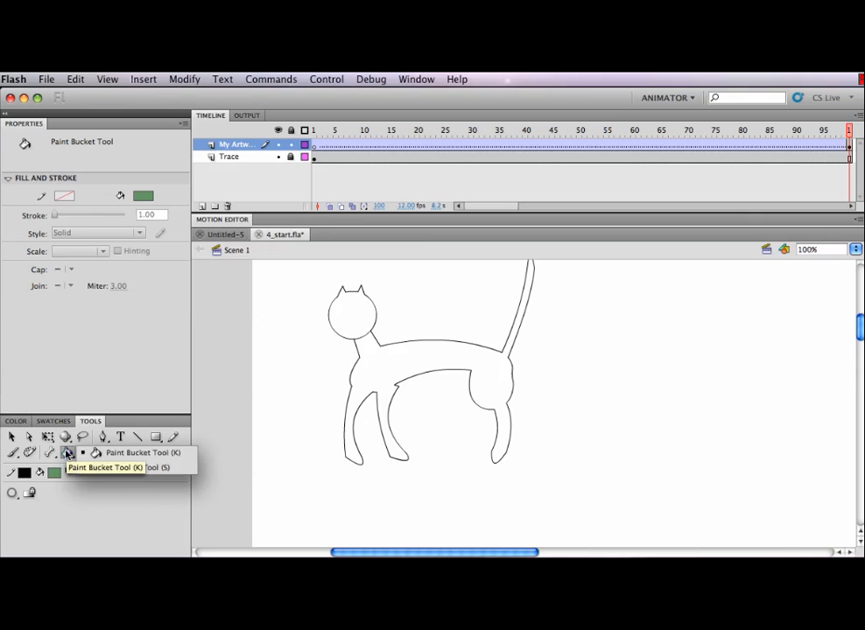
pyautogui.click(99, 453)
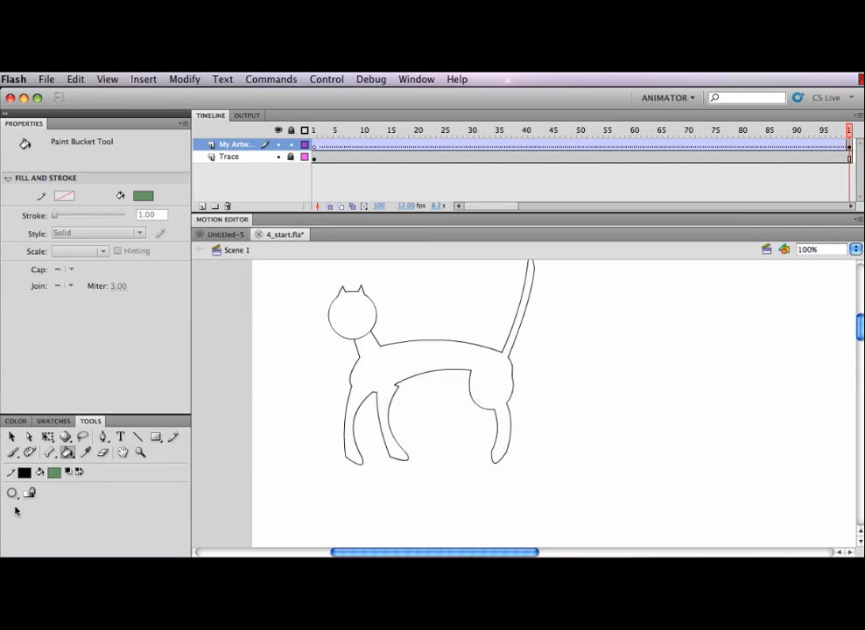
pyautogui.click(12, 494)
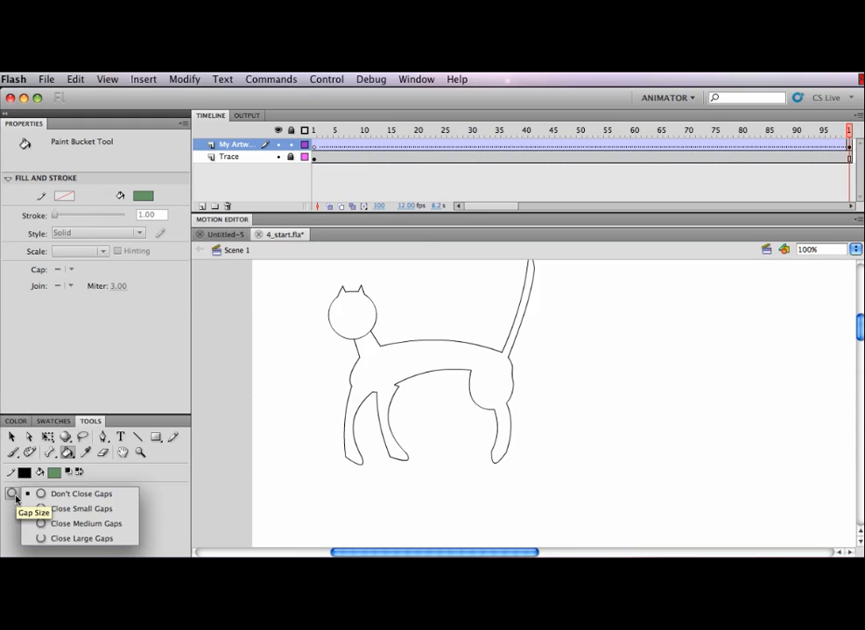
pyautogui.click(75, 540)
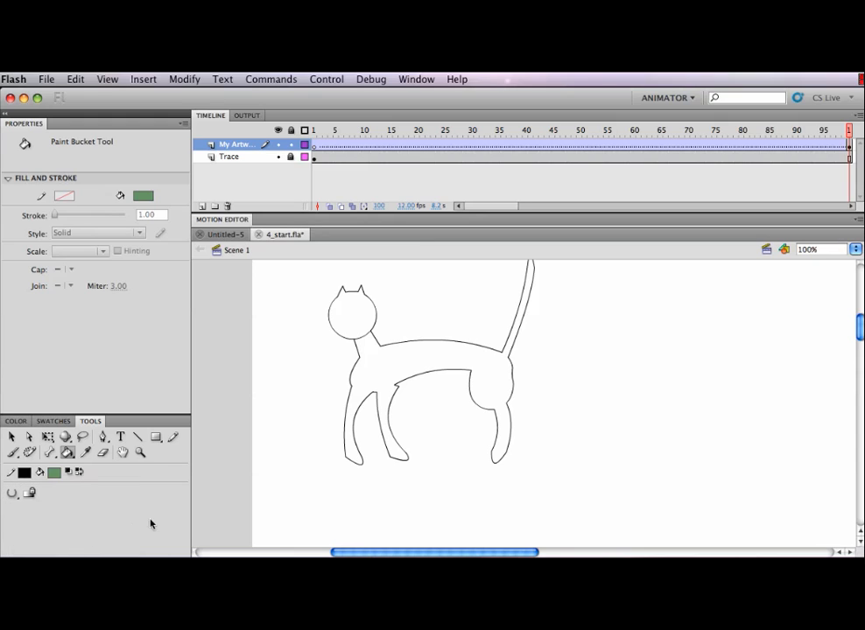
pyautogui.click(368, 361)
pyautogui.click(356, 317)
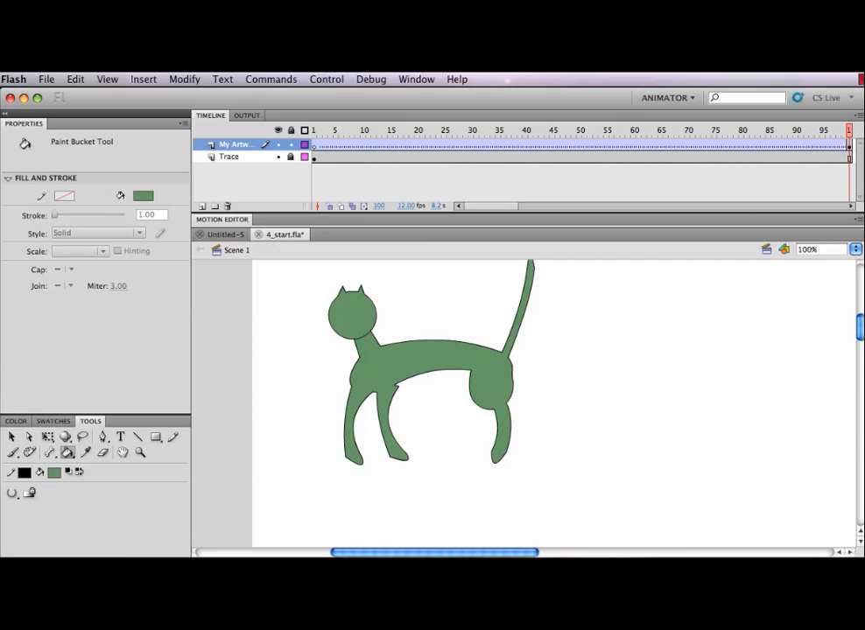
# - Select the cat's whole outline and give it a 4.80 stroke with the Stippled style
pyautogui.press('v')
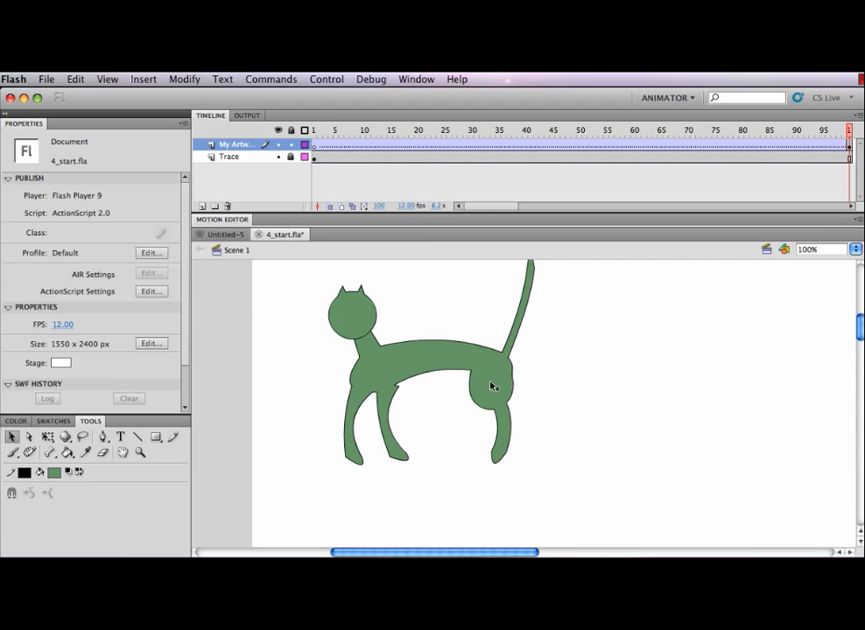
pyautogui.doubleClick(449, 344)
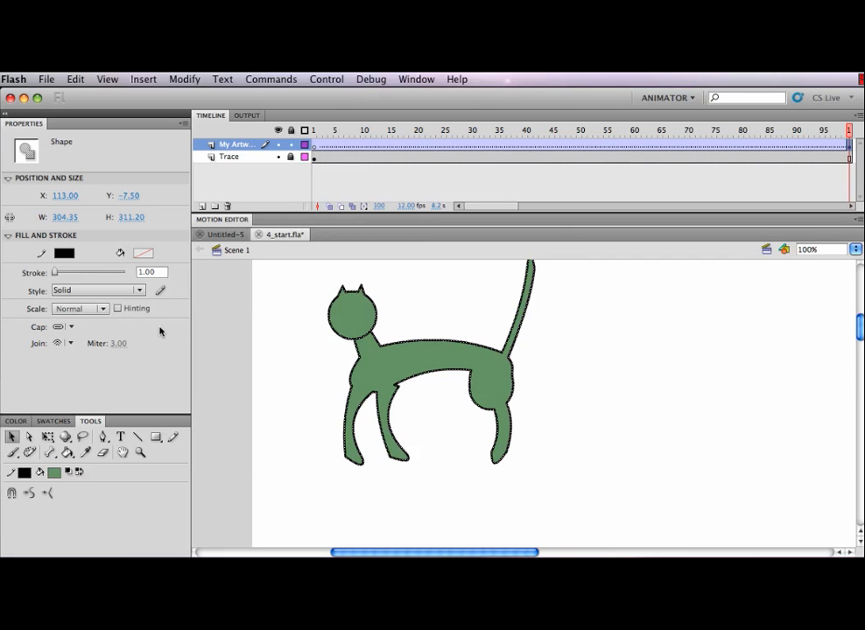
pyautogui.moveTo(54, 272); pyautogui.dragTo(55, 272)
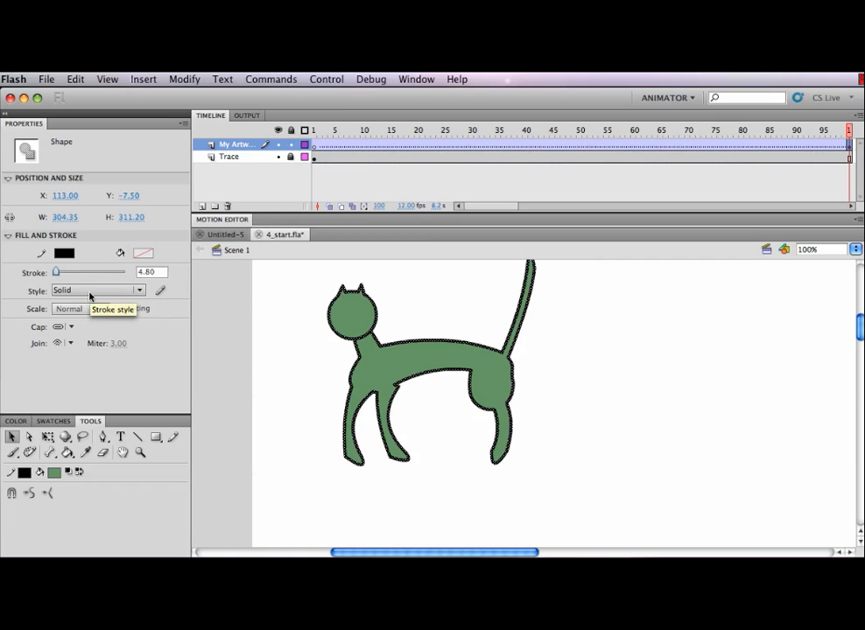
pyautogui.click(138, 291)
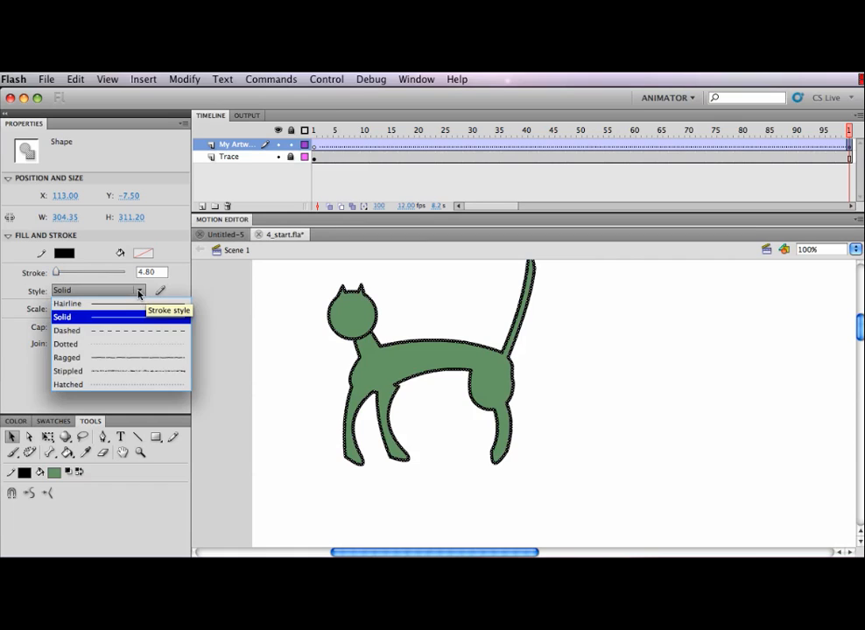
pyautogui.click(133, 374)
pyautogui.click(300, 379)
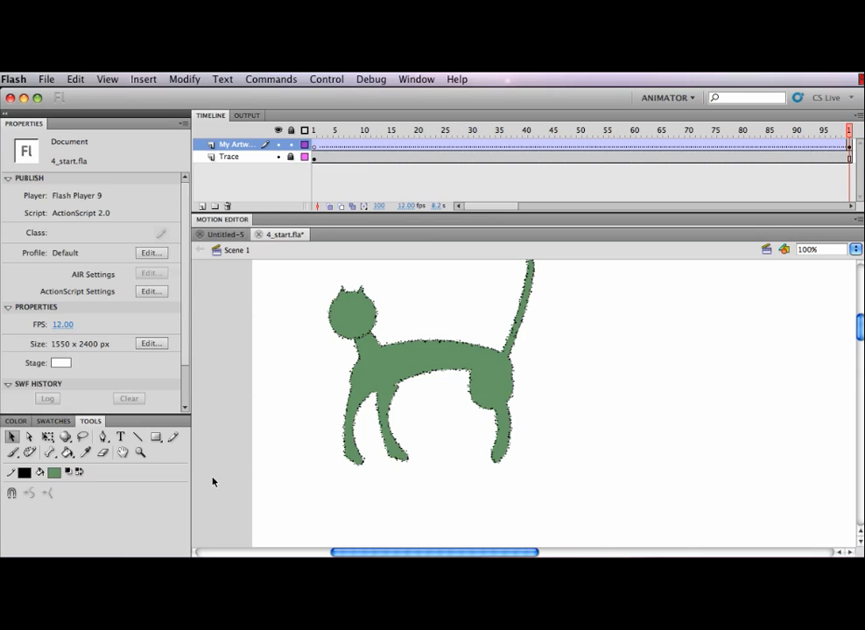
# - Pick the solid pink-red FF4169 as the fill color
pyautogui.click(418, 79)
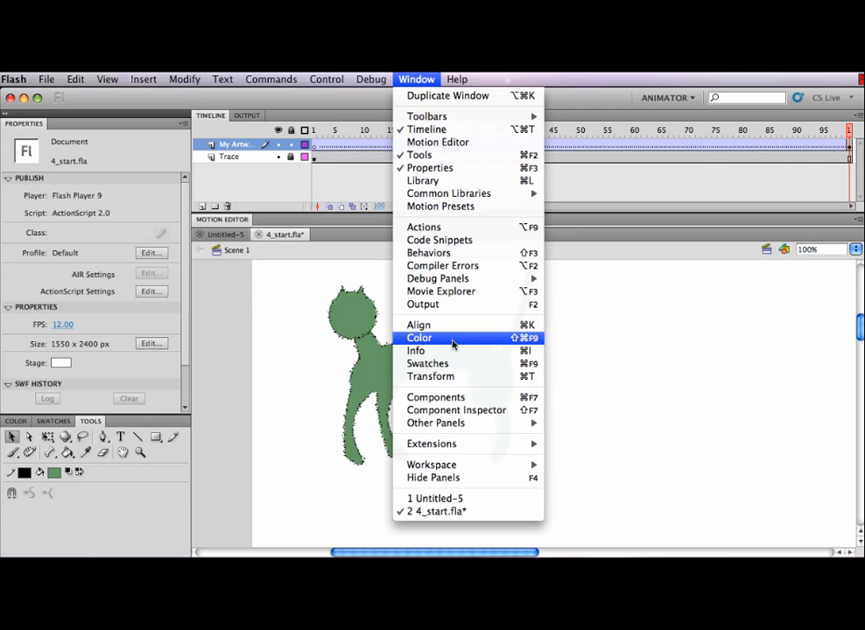
pyautogui.click(13, 325)
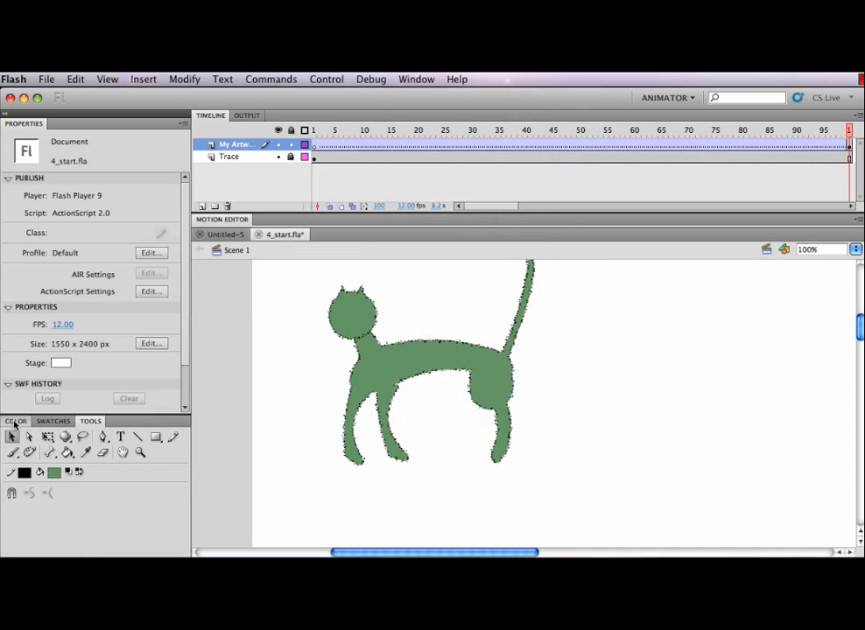
pyautogui.click(14, 422)
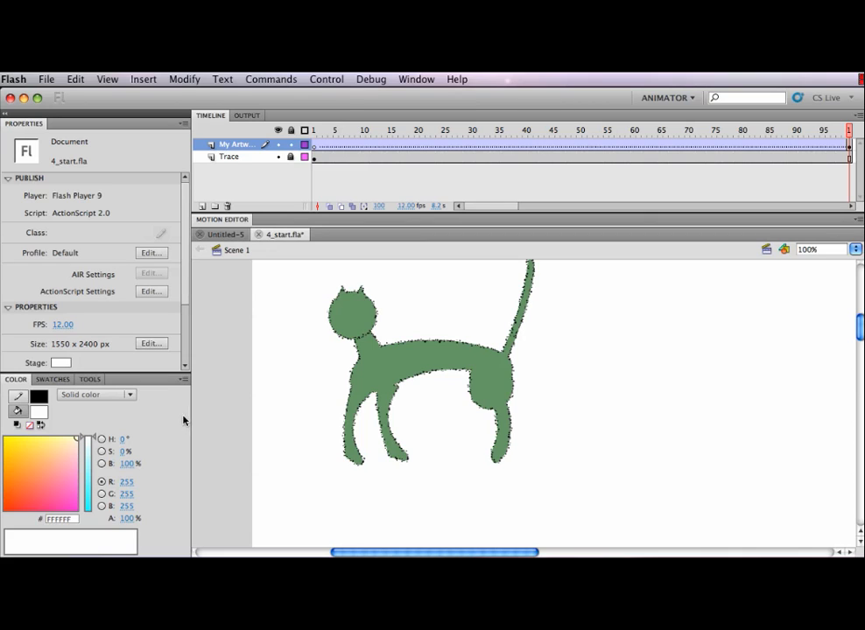
pyautogui.click(46, 463)
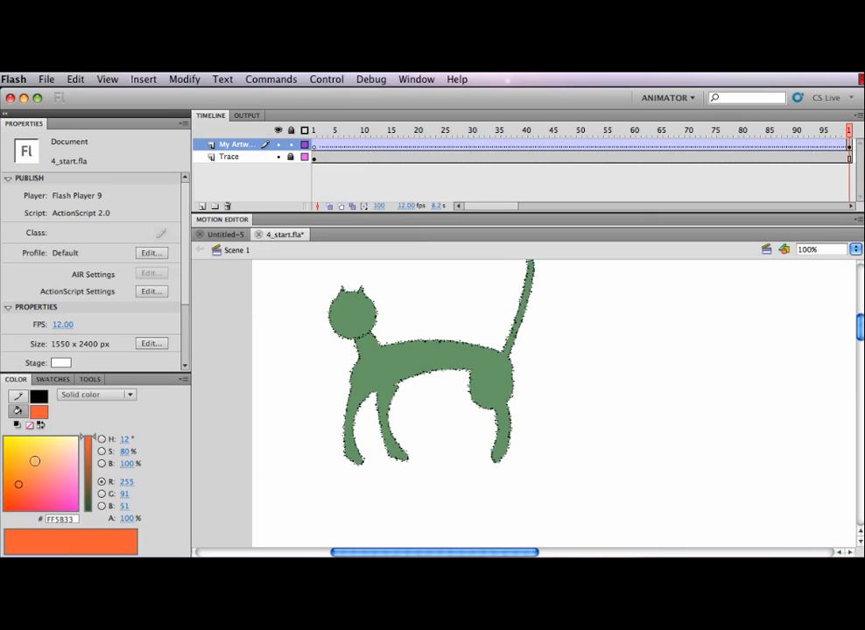
pyautogui.click(34, 461)
pyautogui.click(59, 464)
pyautogui.click(34, 492)
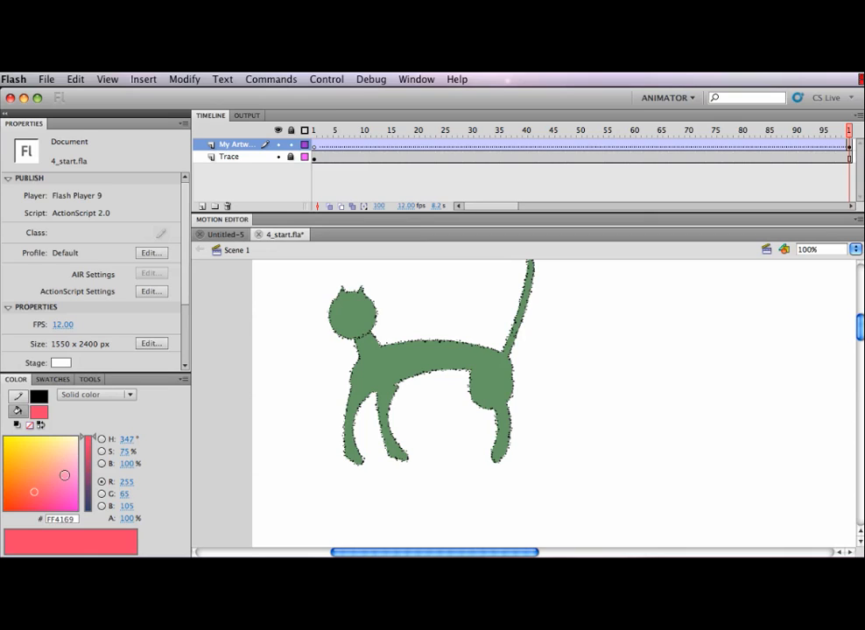
# - Recolor the cat's body and head with the pink-red fill using the Paint Bucket
pyautogui.click(90, 379)
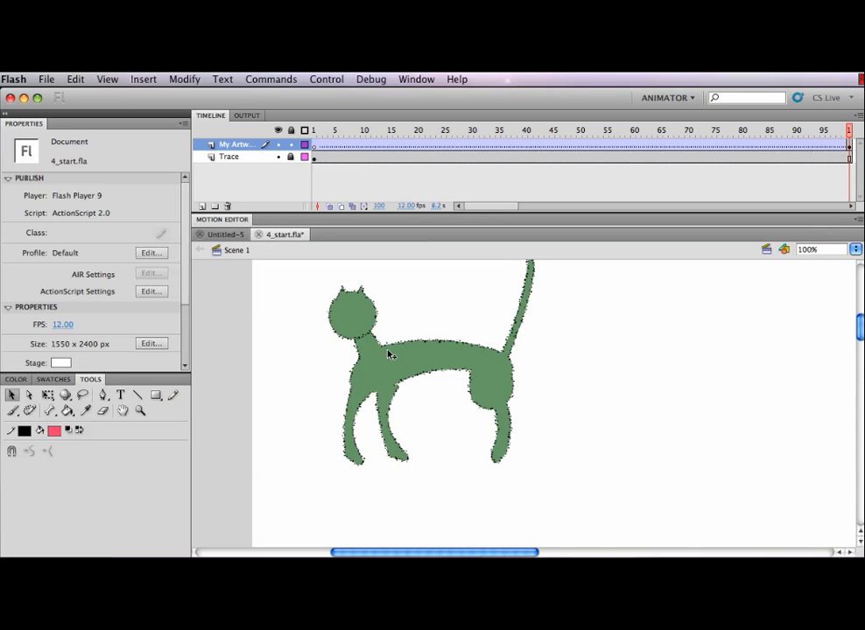
pyautogui.click(67, 411)
pyautogui.click(386, 368)
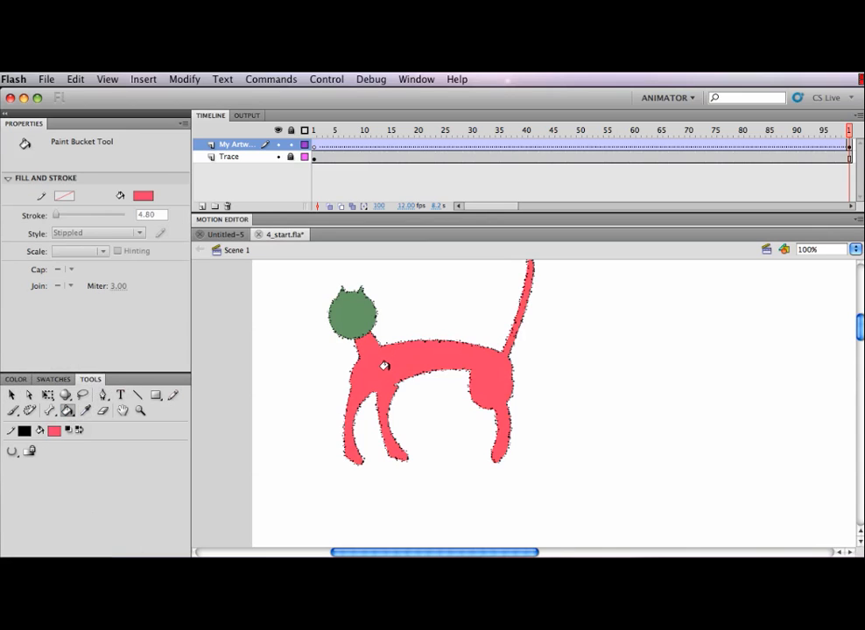
pyautogui.click(344, 305)
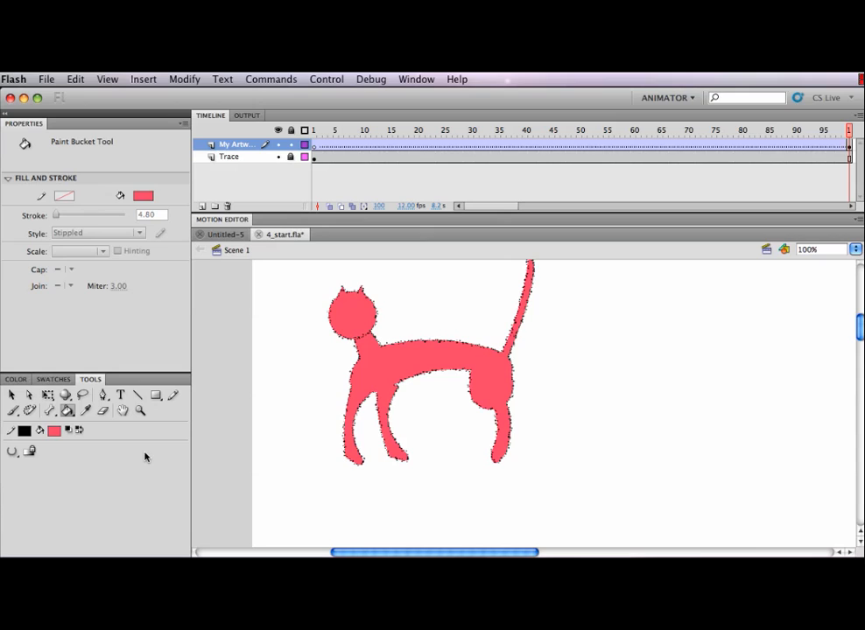
# - Change the fill type to a linear gradient and fill the cat's body and head with the black-to-white gradient
pyautogui.click(14, 381)
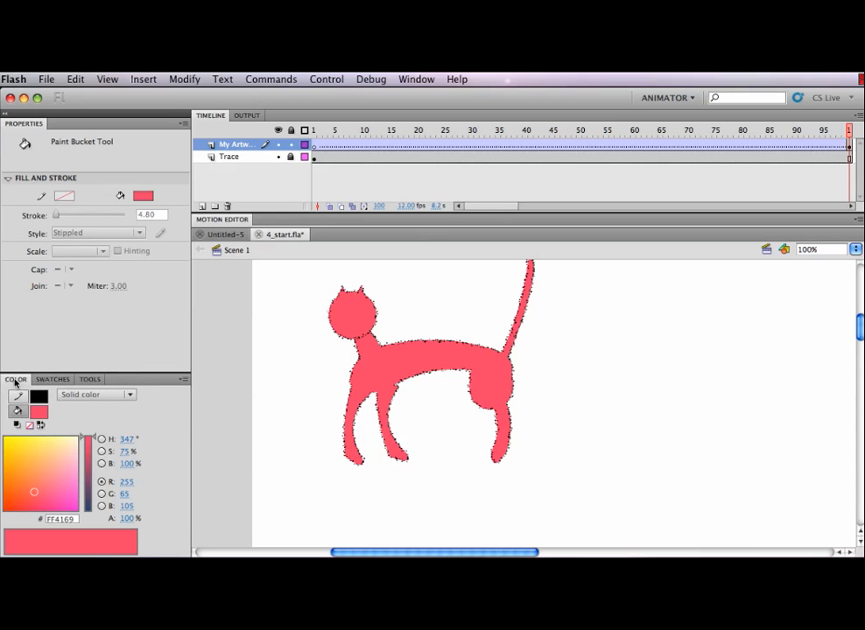
pyautogui.click(131, 394)
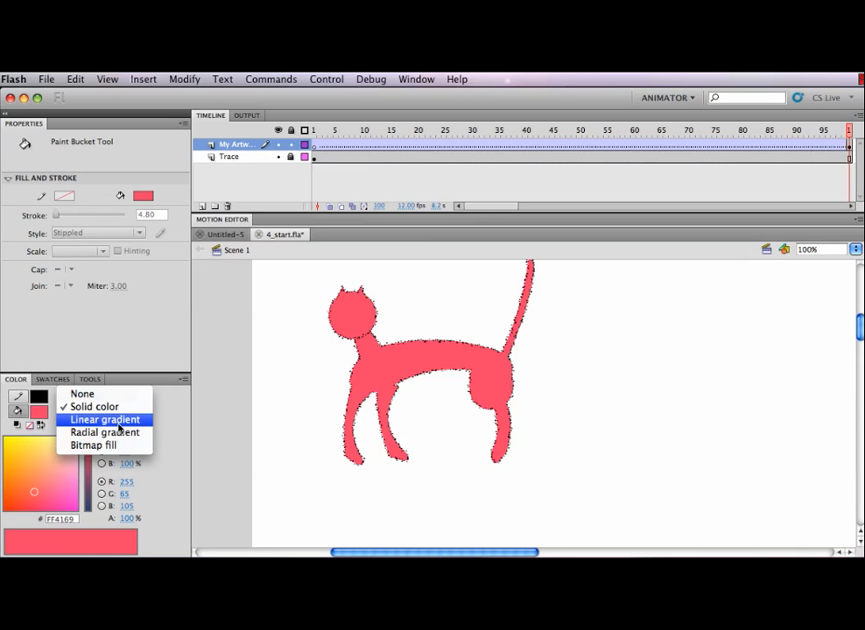
pyautogui.click(120, 420)
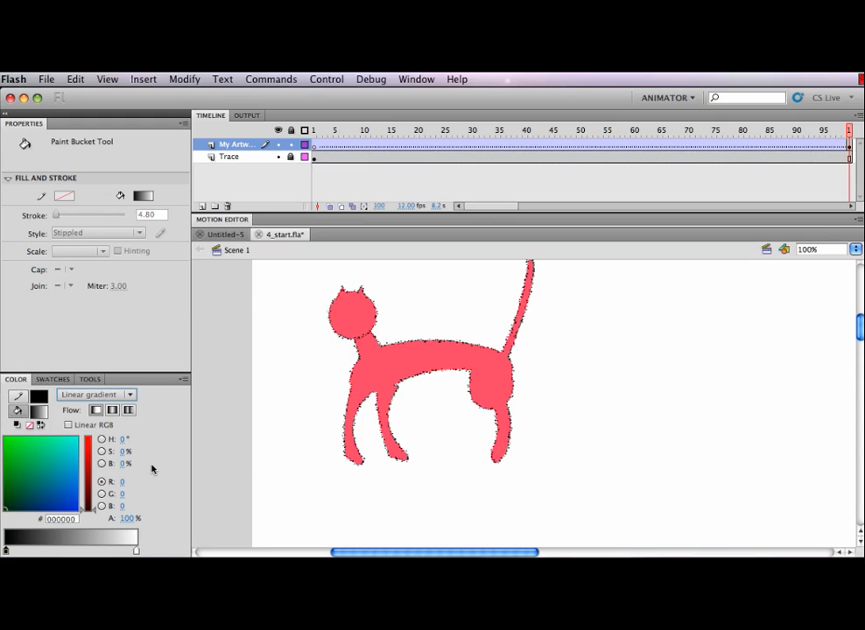
pyautogui.click(89, 379)
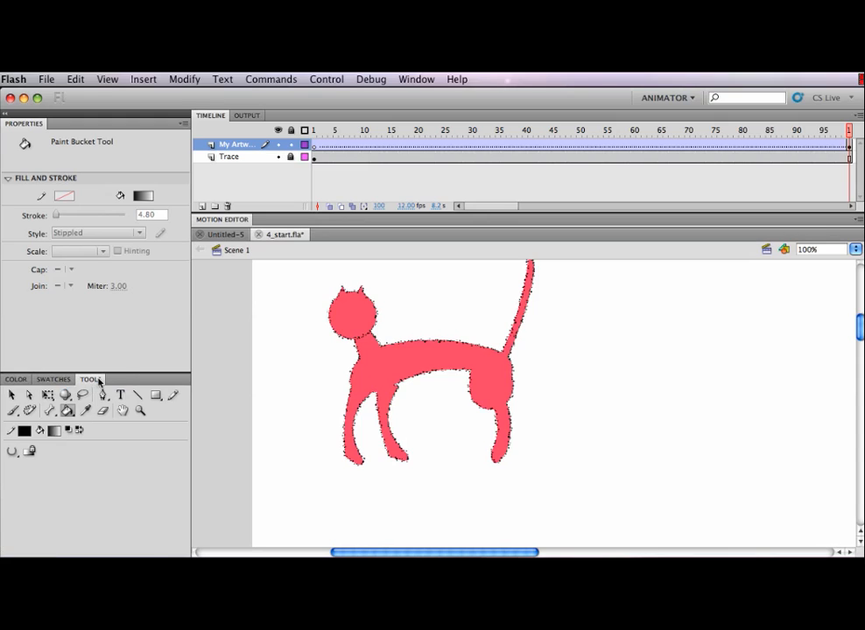
pyautogui.click(395, 365)
pyautogui.click(338, 317)
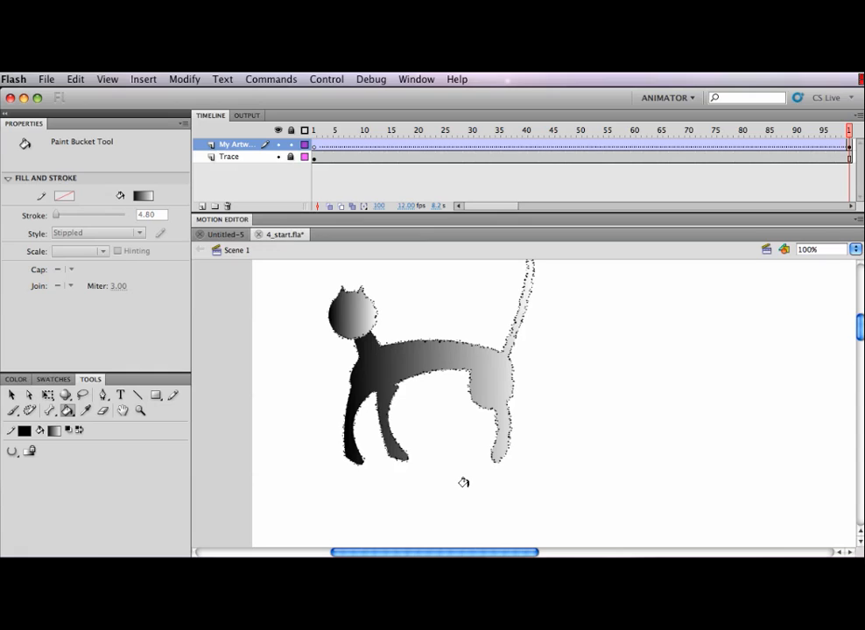
# - Change the gradient's black starting color to green 33CC33 and refill the cat's body and head with it
pyautogui.click(15, 380)
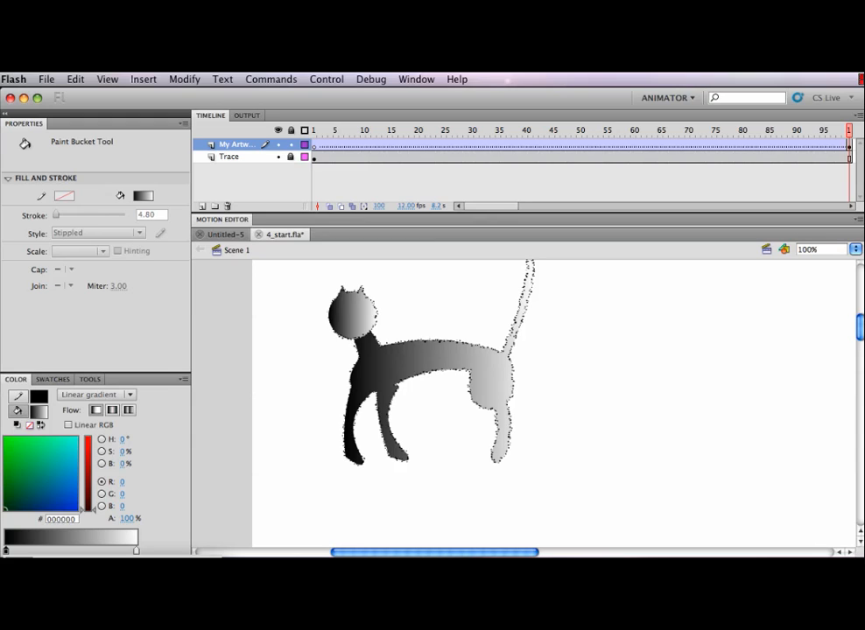
pyautogui.click(18, 452)
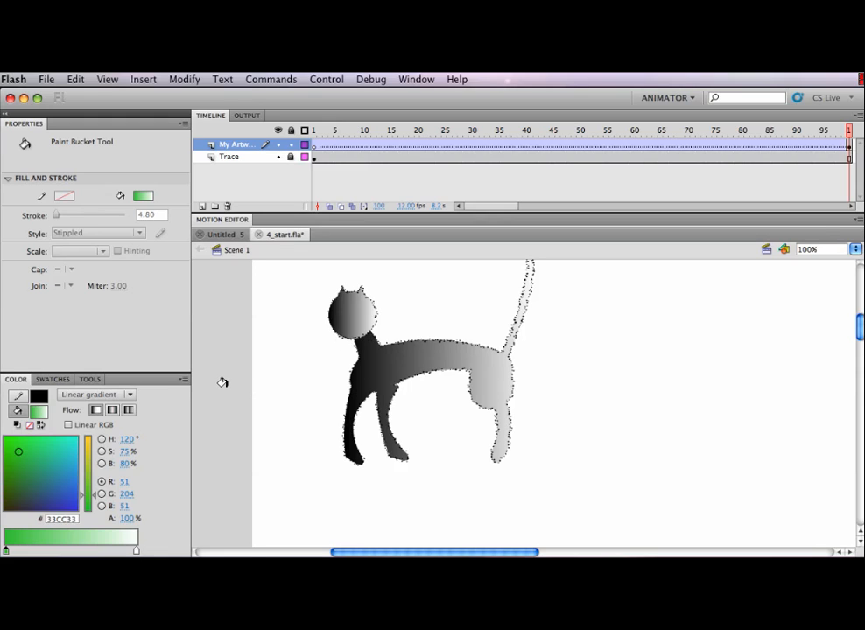
pyautogui.click(89, 379)
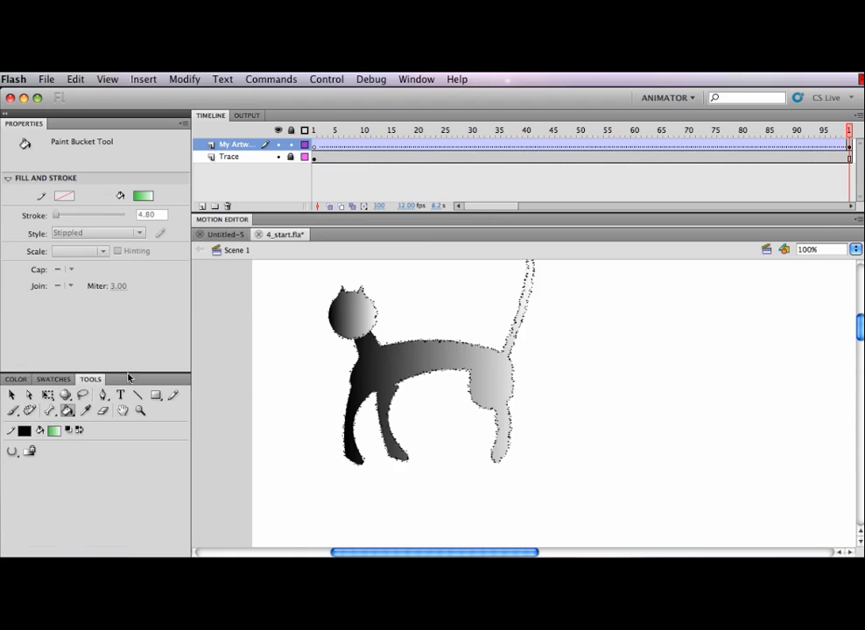
pyautogui.click(370, 354)
pyautogui.click(349, 313)
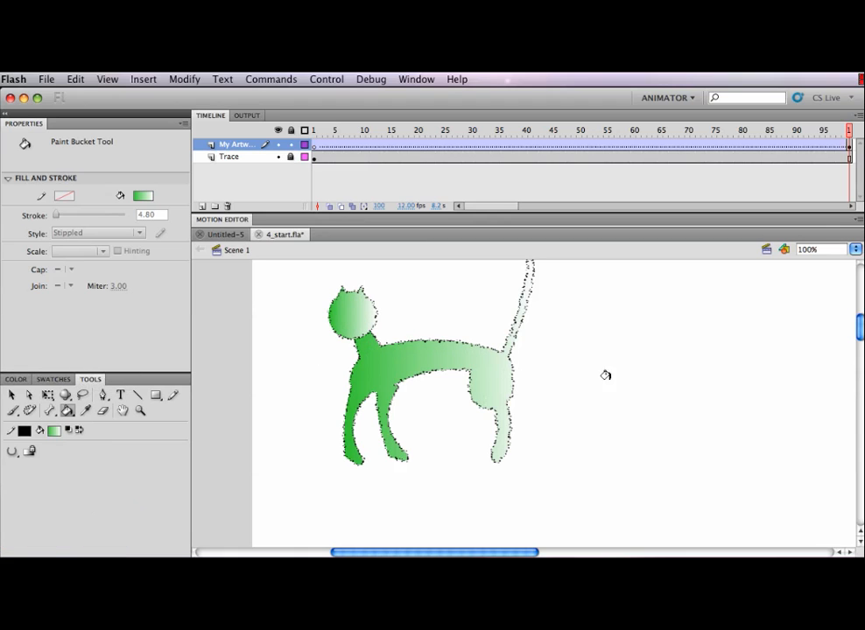